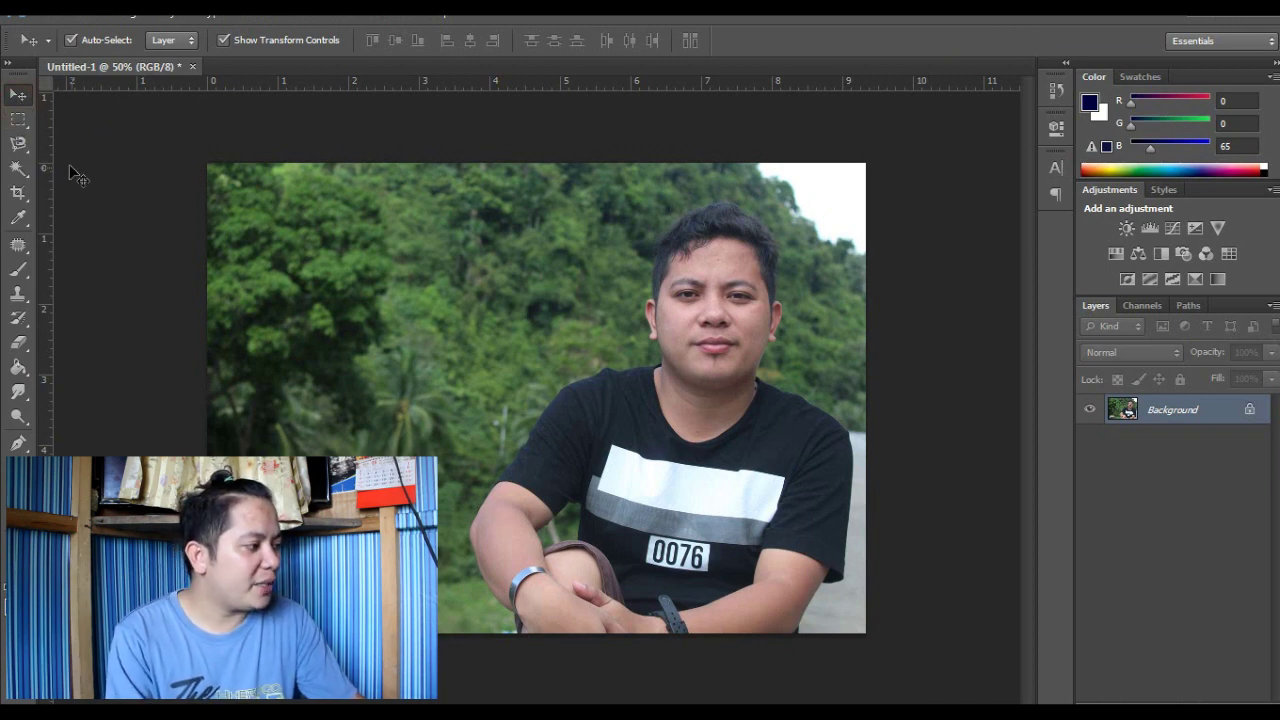
Brush a trial Quick Selection over the man's face, chin and T-shirt, then deselect it.
{"action": "left_click", "coordinate": [14, 118]}
{"action": "left_click", "coordinate": [18, 167]}
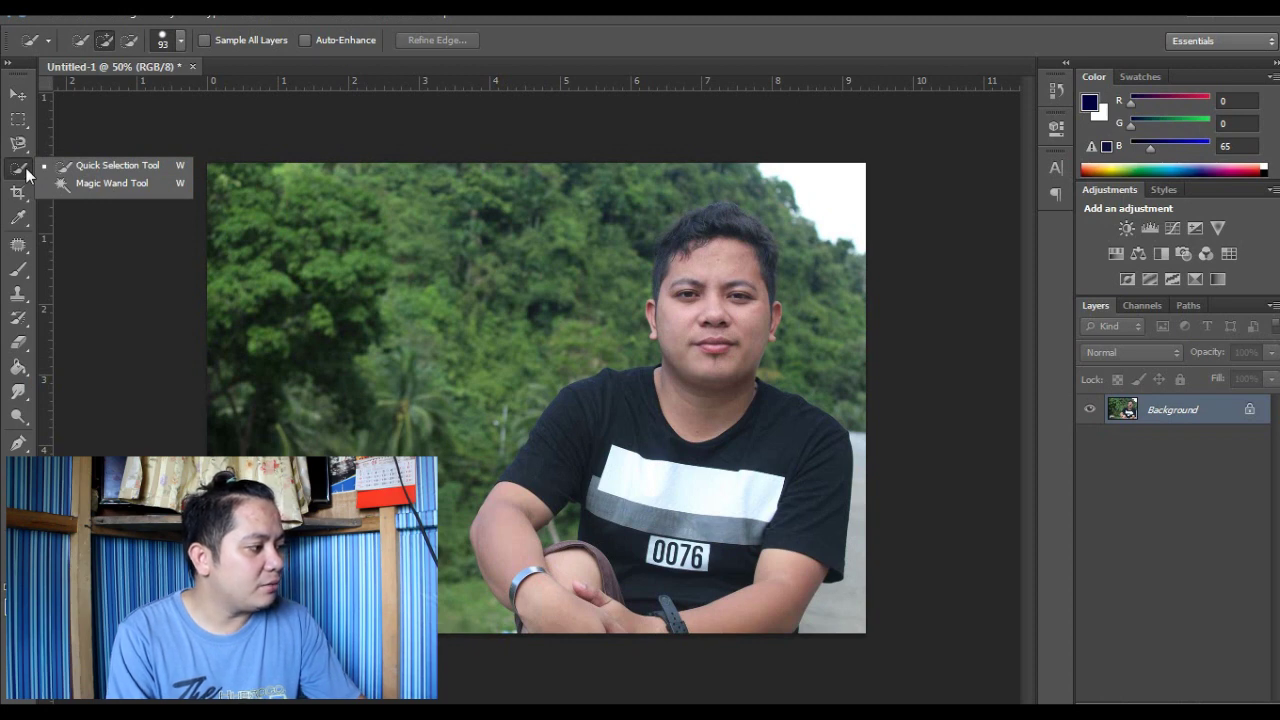
{"action": "left_click", "coordinate": [27, 175]}
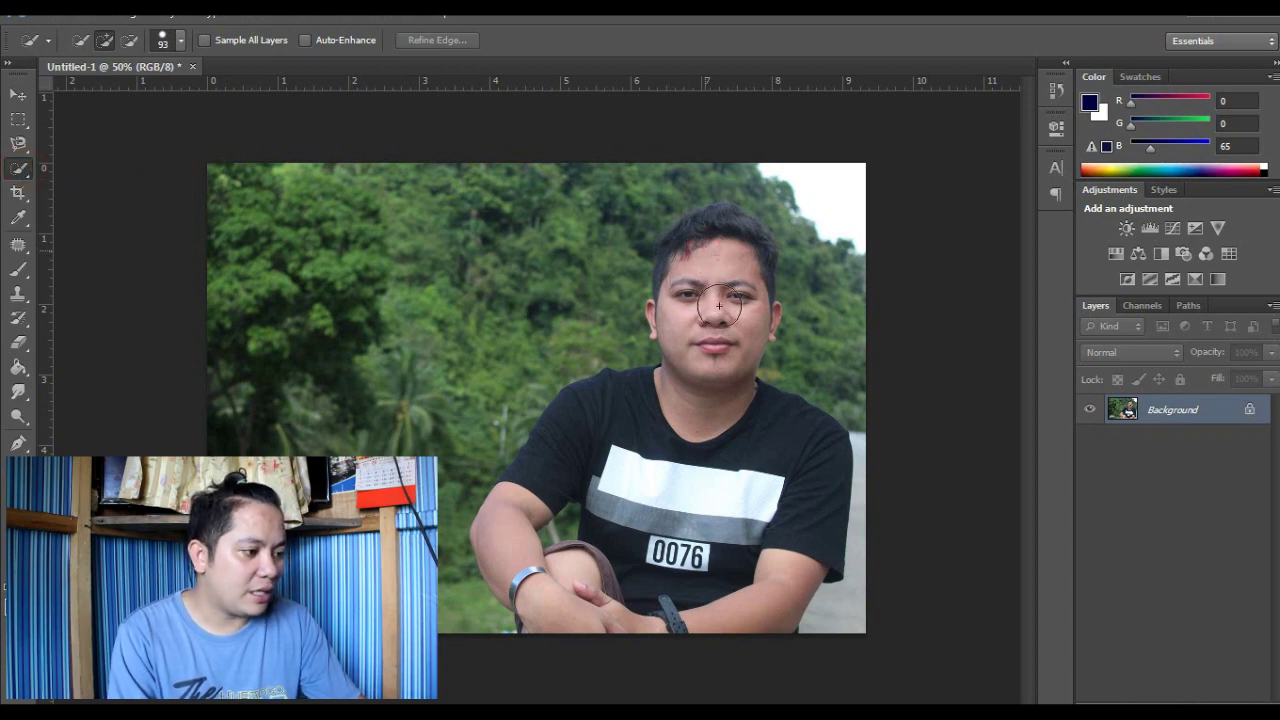
{"action": "left_click_drag", "start_coordinate": [784, 289], "coordinate": [746, 258]}
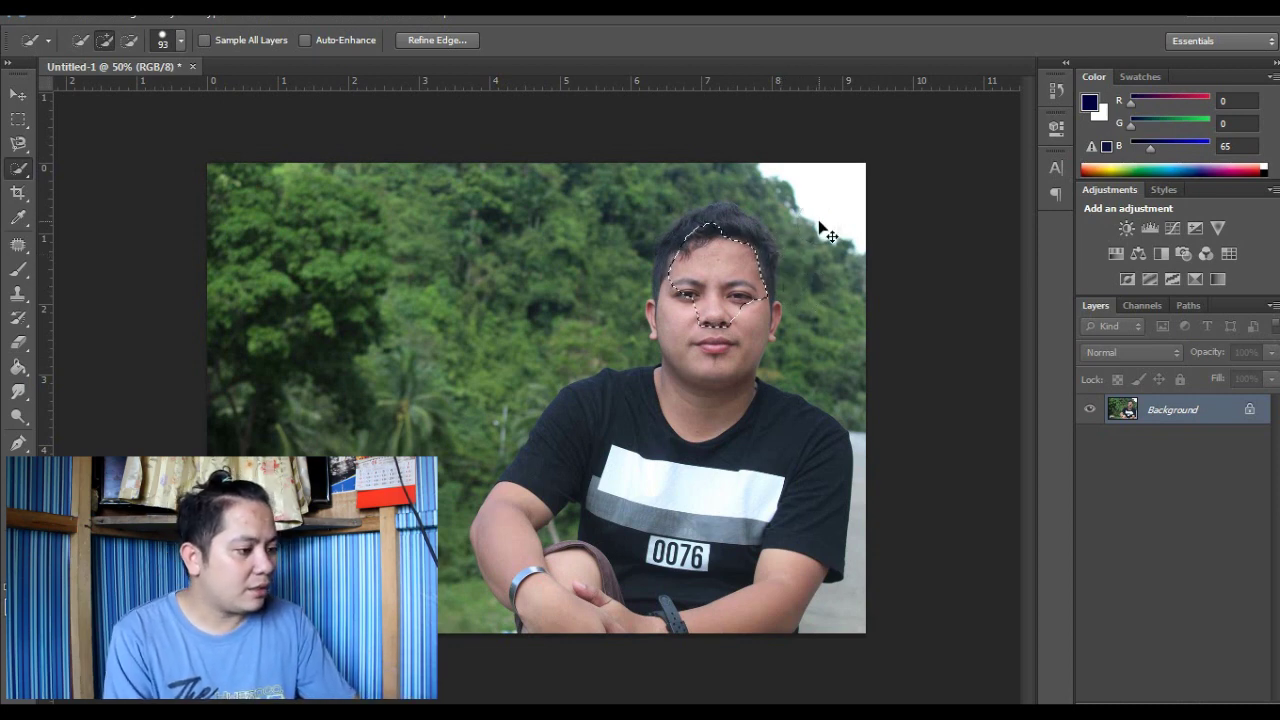
{"action": "left_click_drag", "start_coordinate": [698, 314], "coordinate": [692, 372]}
{"action": "left_click_drag", "start_coordinate": [762, 418], "coordinate": [722, 365]}
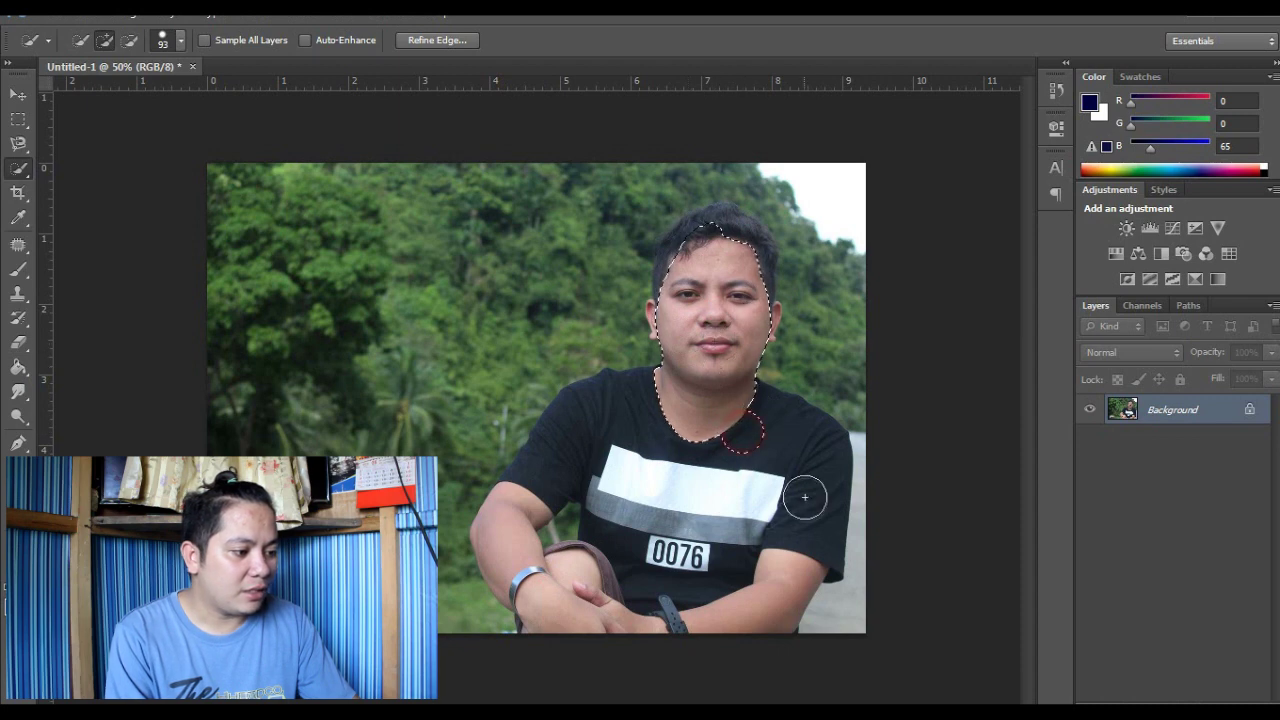
{"action": "left_click_drag", "start_coordinate": [808, 507], "coordinate": [650, 405]}
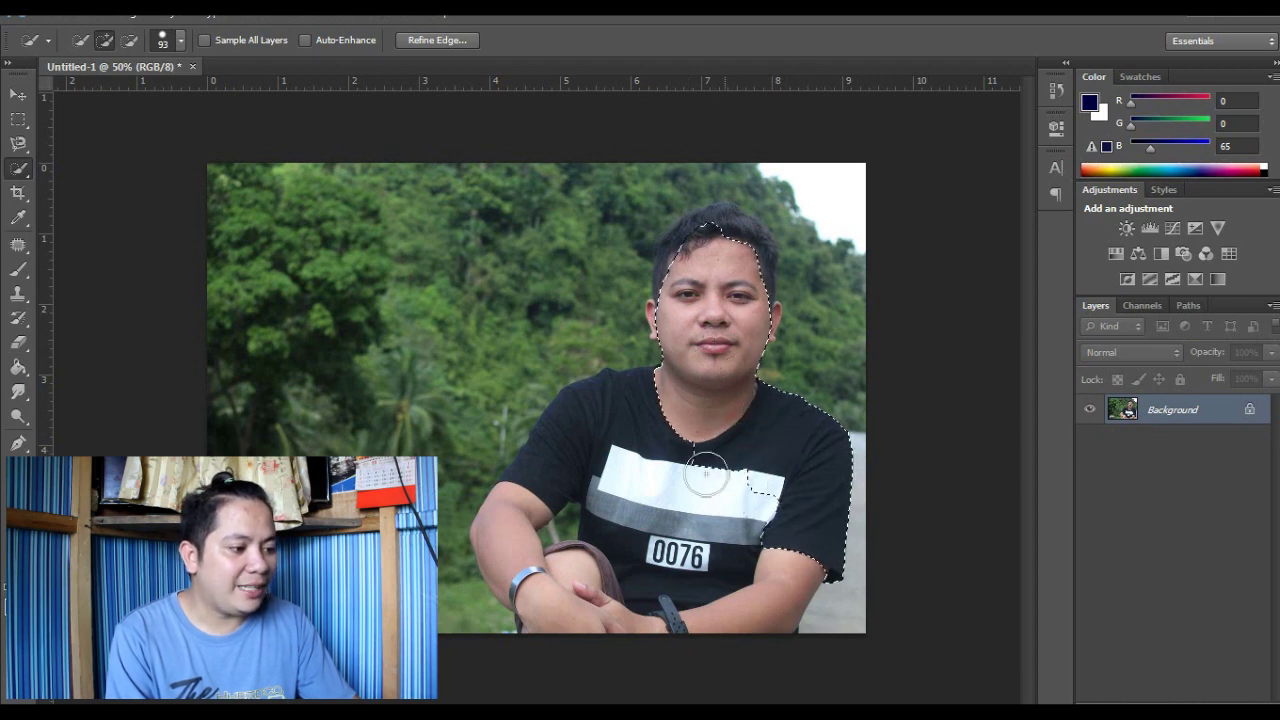
{"action": "left_click_drag", "start_coordinate": [566, 470], "coordinate": [593, 449]}
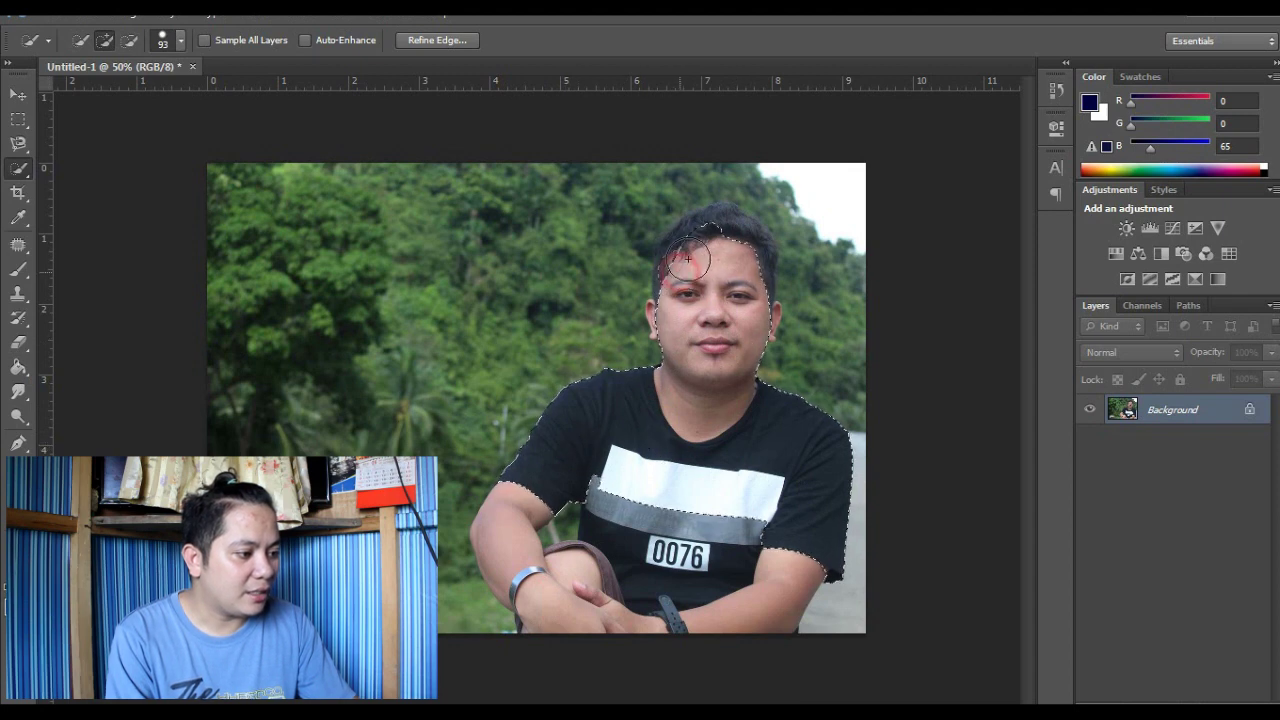
{"action": "key", "text": "ctrl+d"}
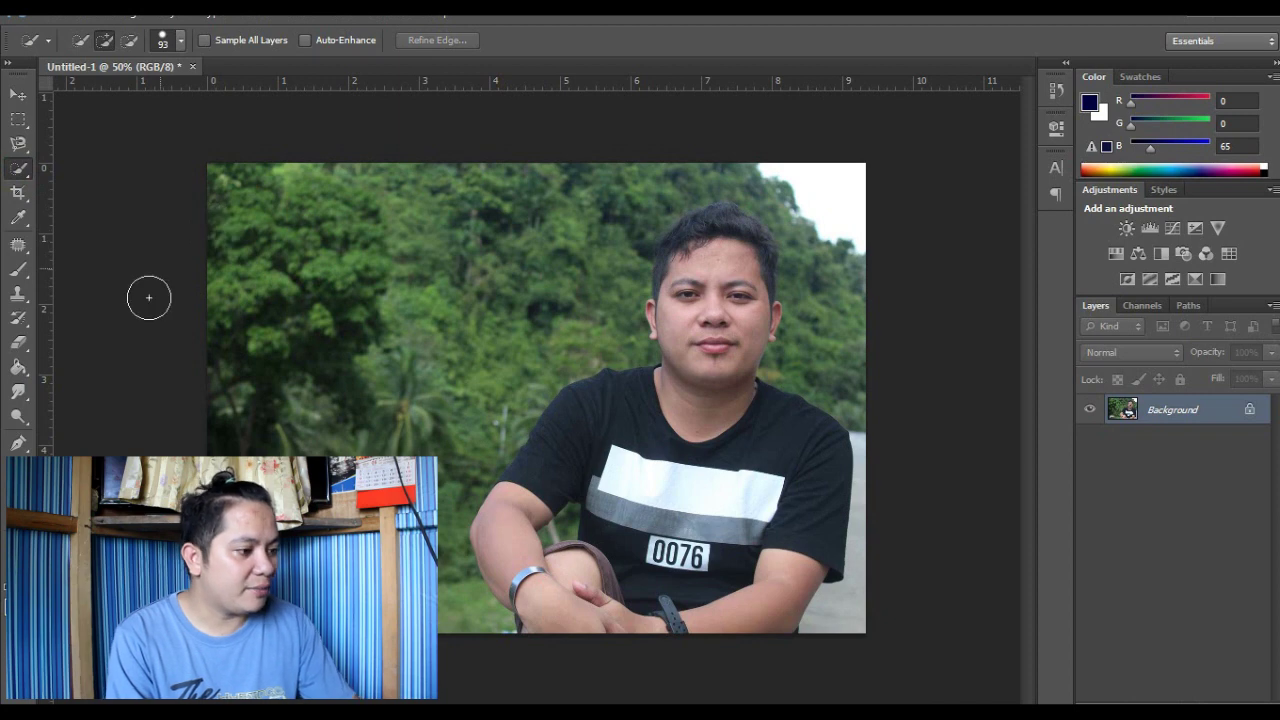
Build a Magic Wand selection over the face, cheek, chin and neck, then deselect it.
{"action": "right_click", "coordinate": [14, 172]}
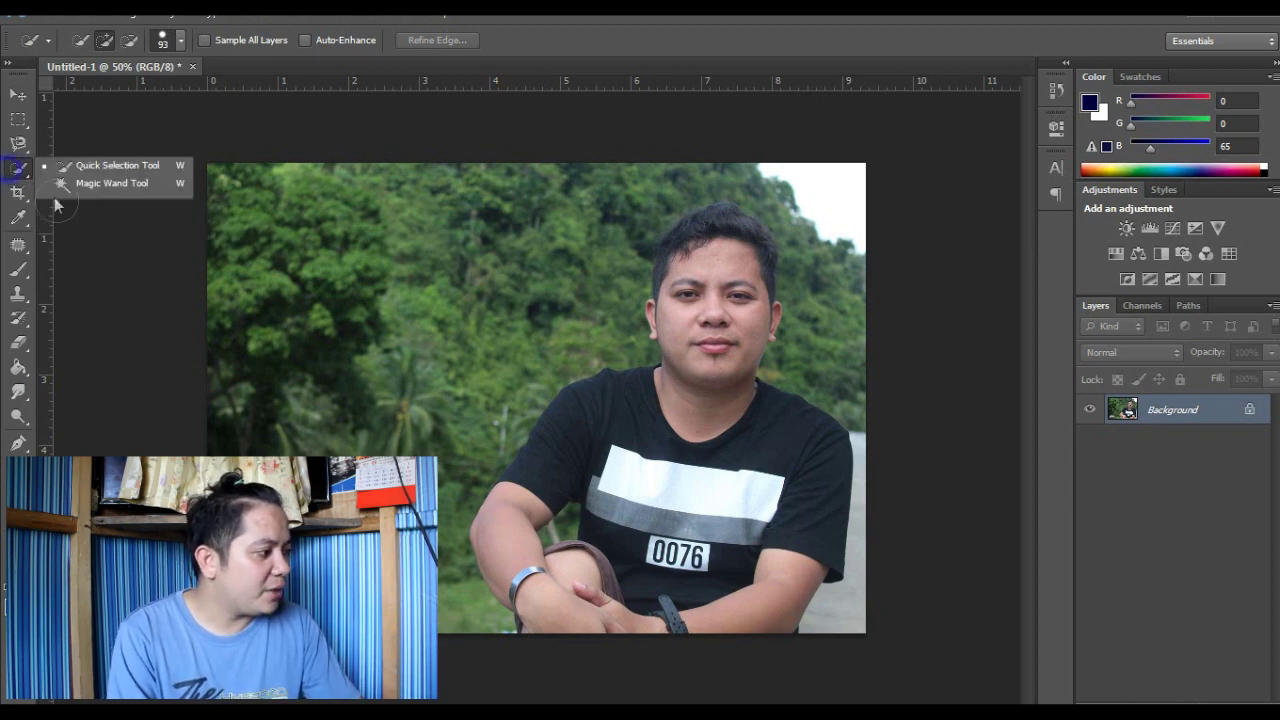
{"action": "left_click", "coordinate": [75, 184]}
{"action": "left_click", "coordinate": [707, 260]}
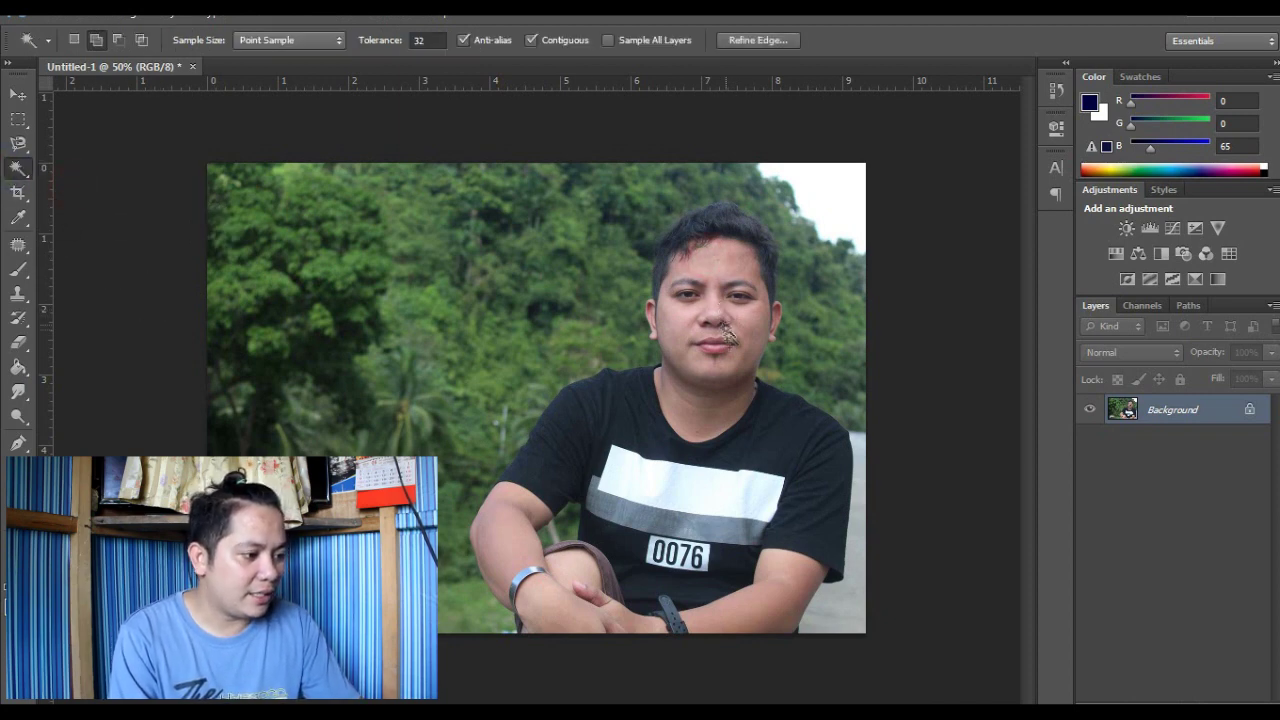
{"action": "left_click", "coordinate": [700, 271]}
{"action": "left_click", "coordinate": [729, 337], "text": "shift"}
{"action": "left_click", "coordinate": [748, 346], "text": "shift"}
{"action": "left_click", "coordinate": [741, 392], "text": "shift"}
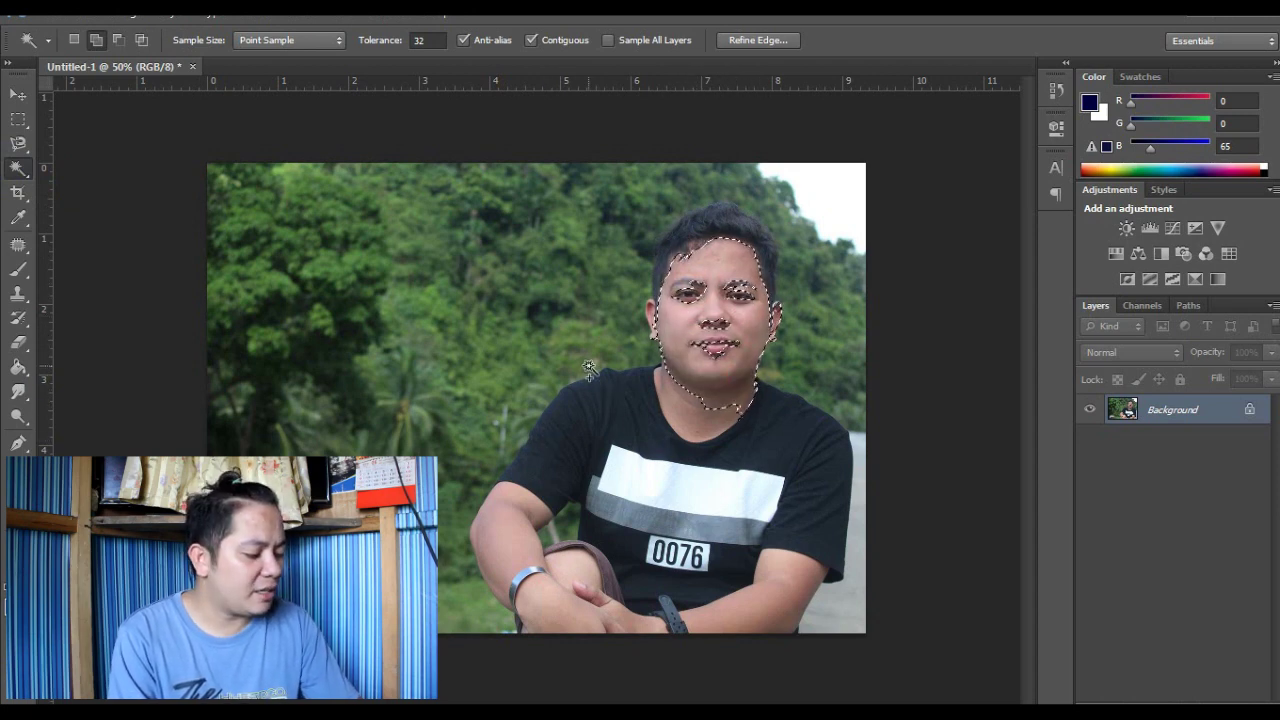
{"action": "key", "text": "ctrl+d"}
Switch to the standard Lasso Tool and lasso the left side of the hair, then clear it.
{"action": "left_click", "coordinate": [22, 251]}
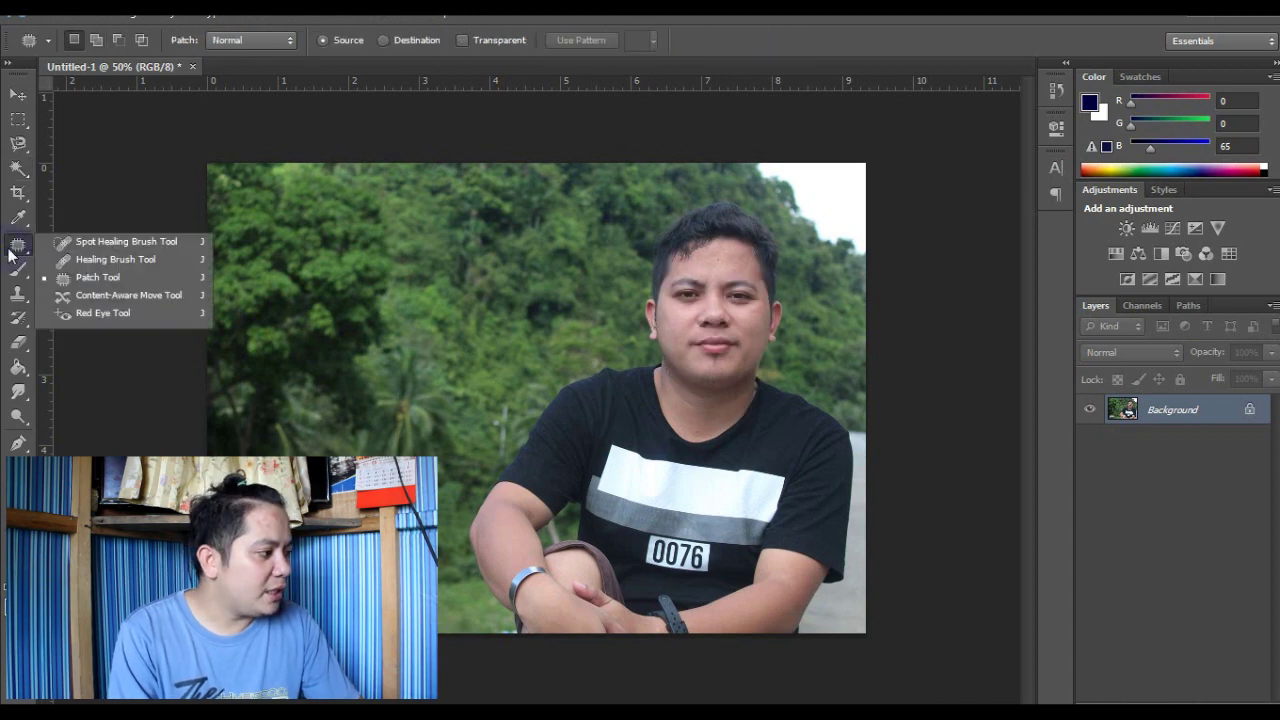
{"action": "left_click", "coordinate": [19, 145]}
{"action": "left_click", "coordinate": [102, 143]}
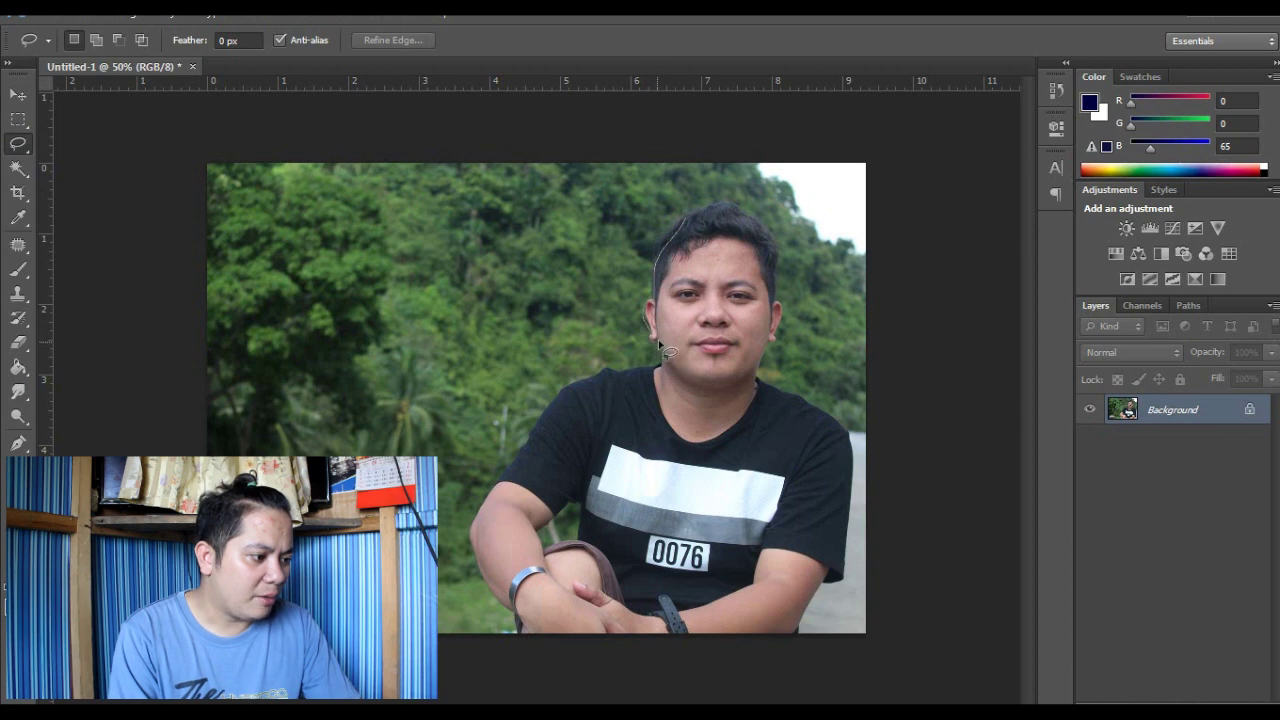
{"action": "left_click_drag", "start_coordinate": [668, 378], "coordinate": [657, 377]}
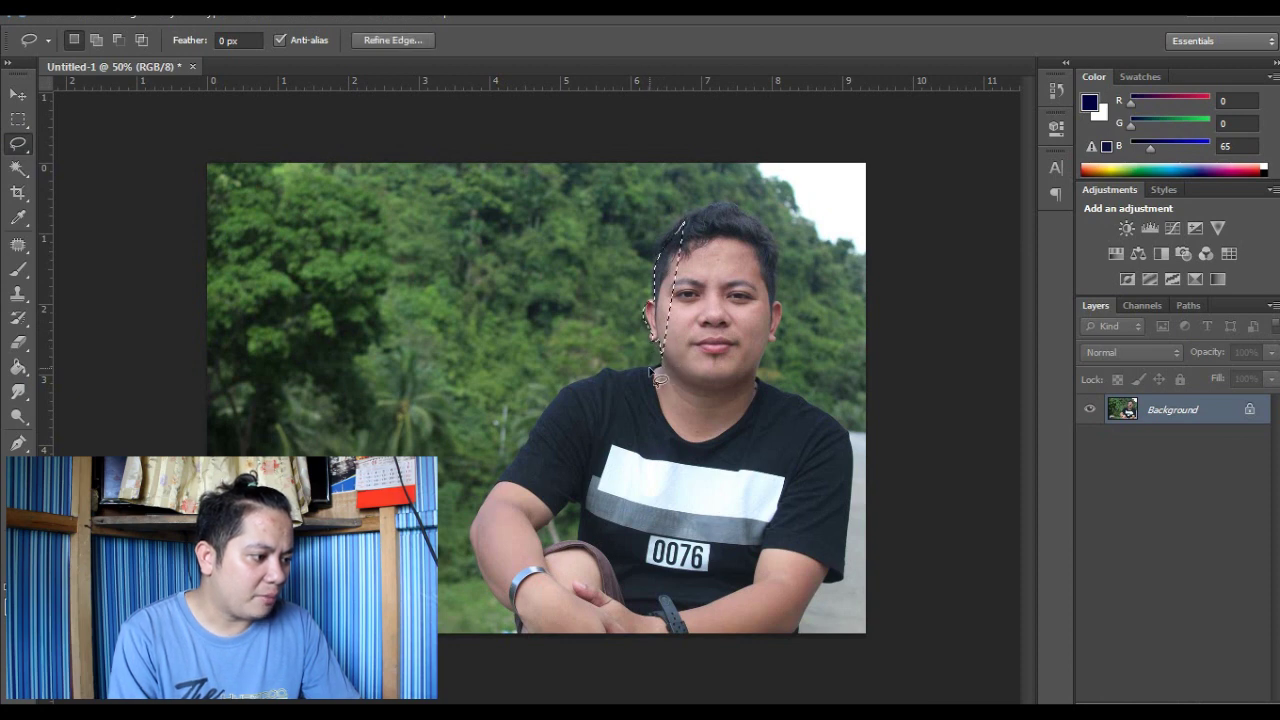
{"action": "left_click", "coordinate": [674, 322]}
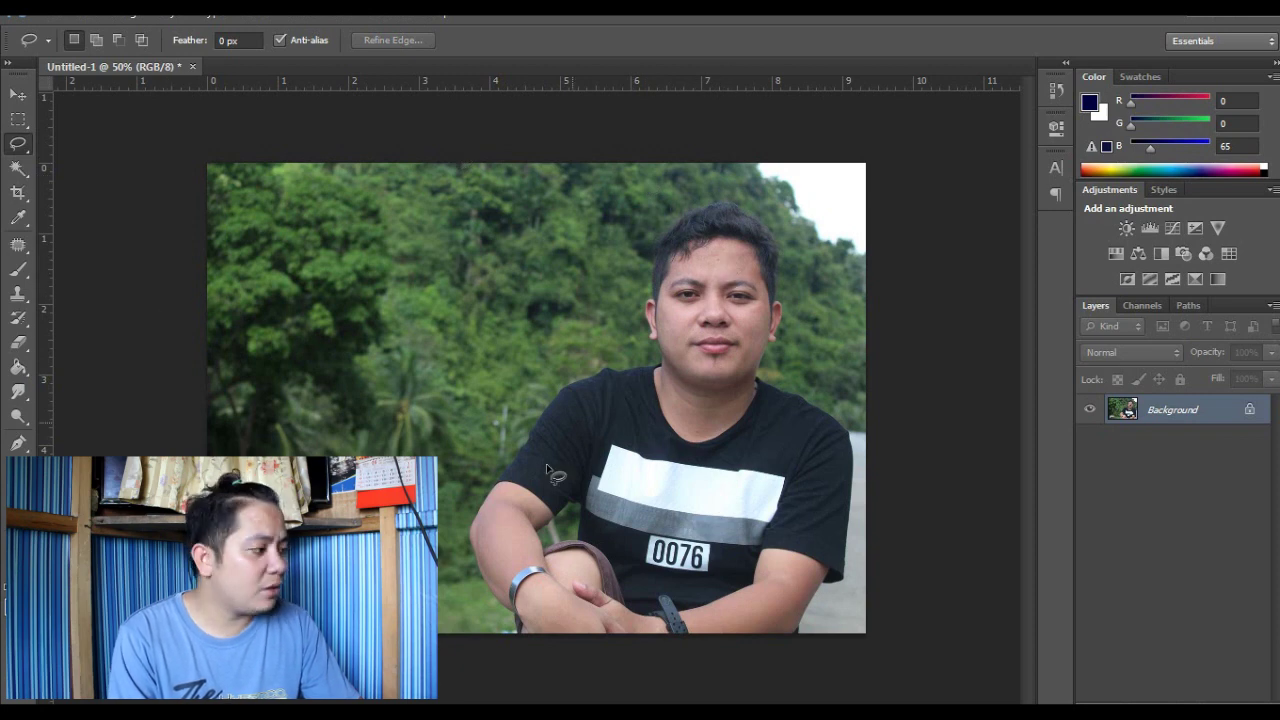
Try erasing the upper-left trees with the Eraser Tool, undoing the soft strokes.
{"action": "left_click", "coordinate": [18, 342]}
{"action": "left_click_drag", "start_coordinate": [211, 400], "coordinate": [460, 195]}
{"action": "key", "text": "ctrl+z"}
{"action": "left_click_drag", "start_coordinate": [246, 47], "coordinate": [330, 47]}
{"action": "mouse_move", "coordinate": [414, 177]}
{"action": "left_mouse_down"}
{"action": "mouse_move", "coordinate": [223, 414]}
{"action": "mouse_move", "coordinate": [258, 323]}
{"action": "left_mouse_up"}
{"action": "key", "text": "ctrl+z"}
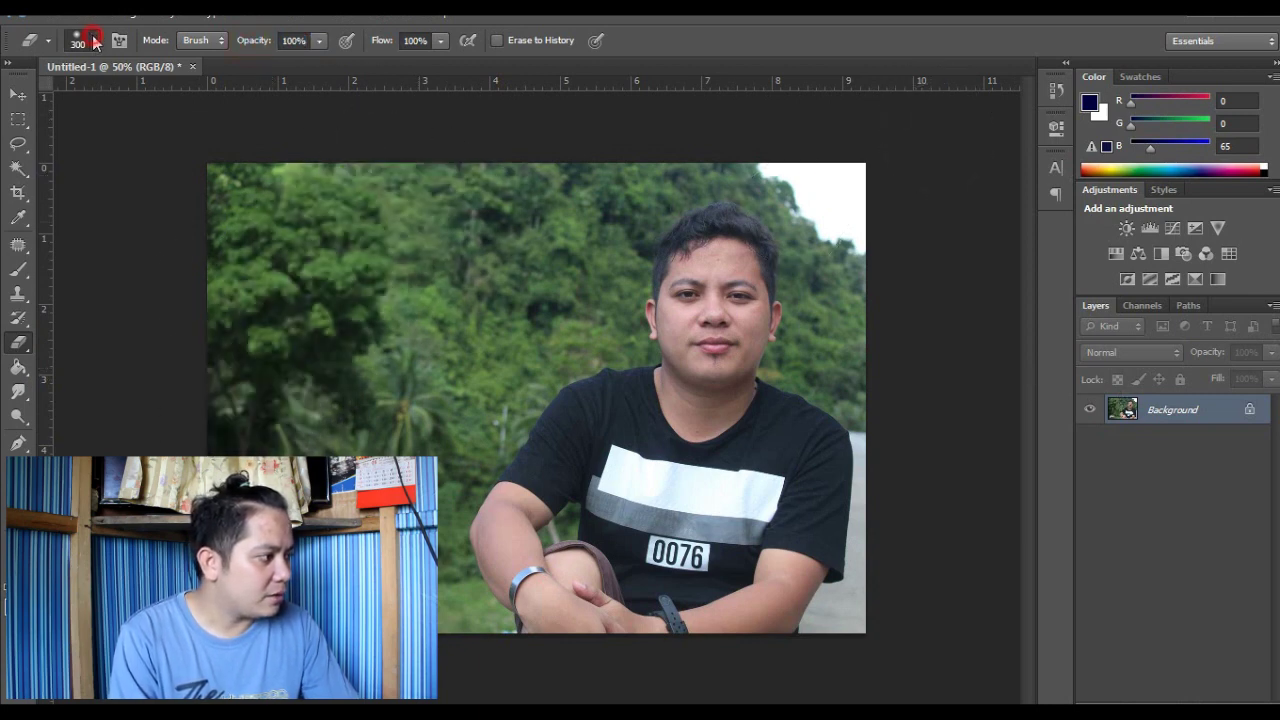
Erase foliage with a hard round brush shrunk from 300 to 125, then undo it all with Ctrl+Alt+Z.
{"action": "right_click", "coordinate": [115, 174]}
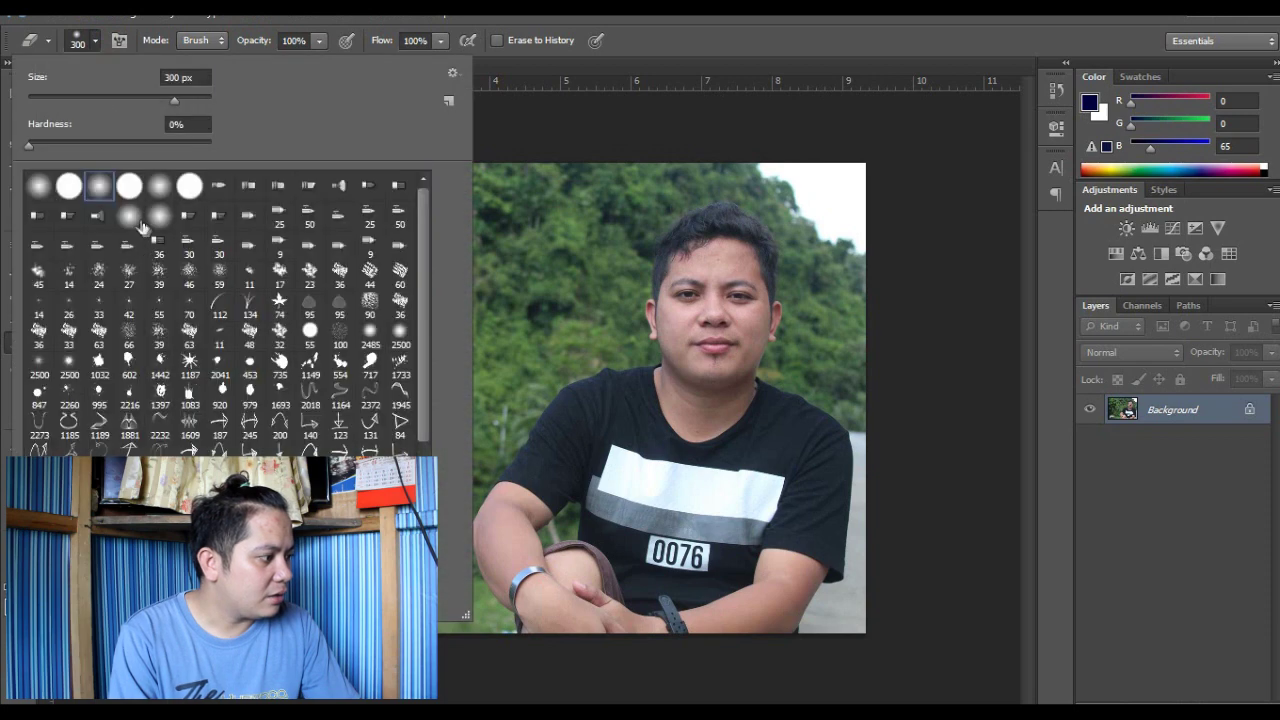
{"action": "left_click", "coordinate": [69, 185]}
{"action": "key", "text": "Return"}
{"action": "mouse_move", "coordinate": [330, 172]}
{"action": "left_mouse_down"}
{"action": "mouse_move", "coordinate": [414, 300]}
{"action": "mouse_move", "coordinate": [514, 286]}
{"action": "left_mouse_up"}
{"action": "key", "text": "bracketleft"}
{"action": "key", "text": "bracketleft"}
{"action": "key", "text": "bracketleft"}
{"action": "key", "text": "bracketleft"}
{"action": "key", "text": "bracketleft"}
{"action": "mouse_move", "coordinate": [563, 206]}
{"action": "left_mouse_down"}
{"action": "mouse_move", "coordinate": [514, 163]}
{"action": "mouse_move", "coordinate": [633, 211]}
{"action": "mouse_move", "coordinate": [491, 354]}
{"action": "mouse_move", "coordinate": [380, 440]}
{"action": "mouse_move", "coordinate": [229, 357]}
{"action": "mouse_move", "coordinate": [251, 429]}
{"action": "mouse_move", "coordinate": [286, 357]}
{"action": "left_mouse_up"}
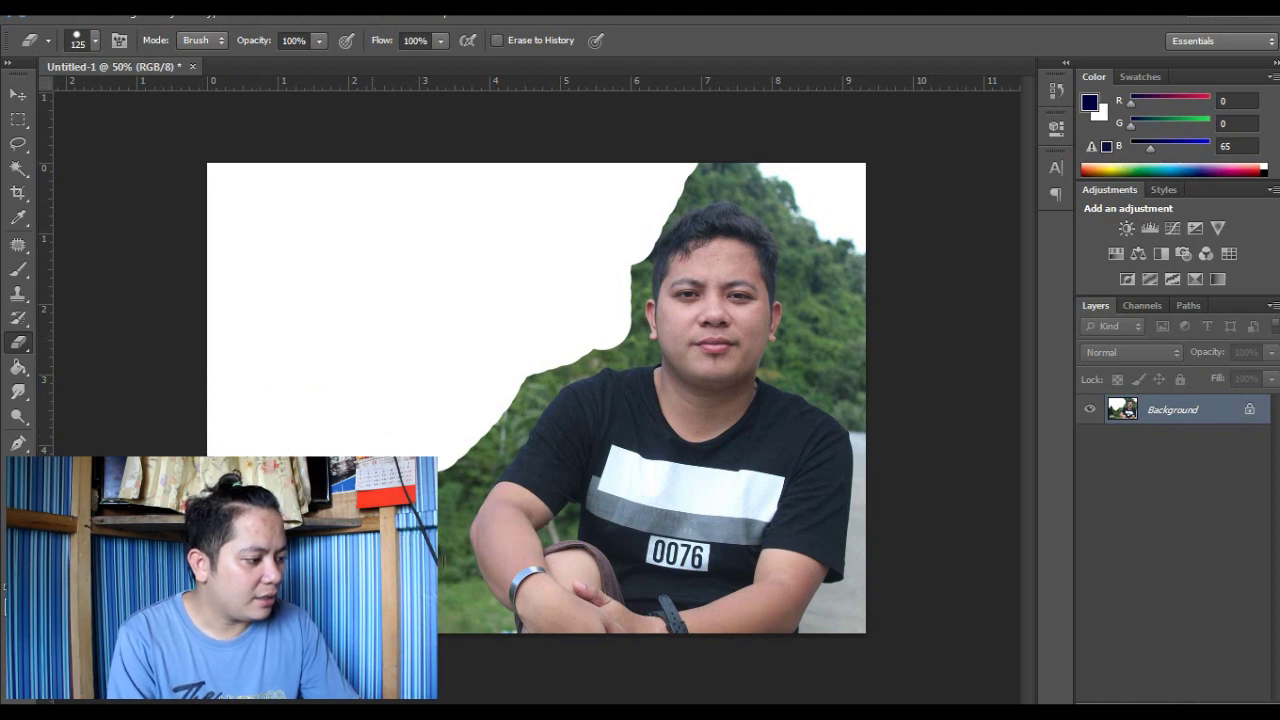
{"action": "key", "text": "ctrl+z"}
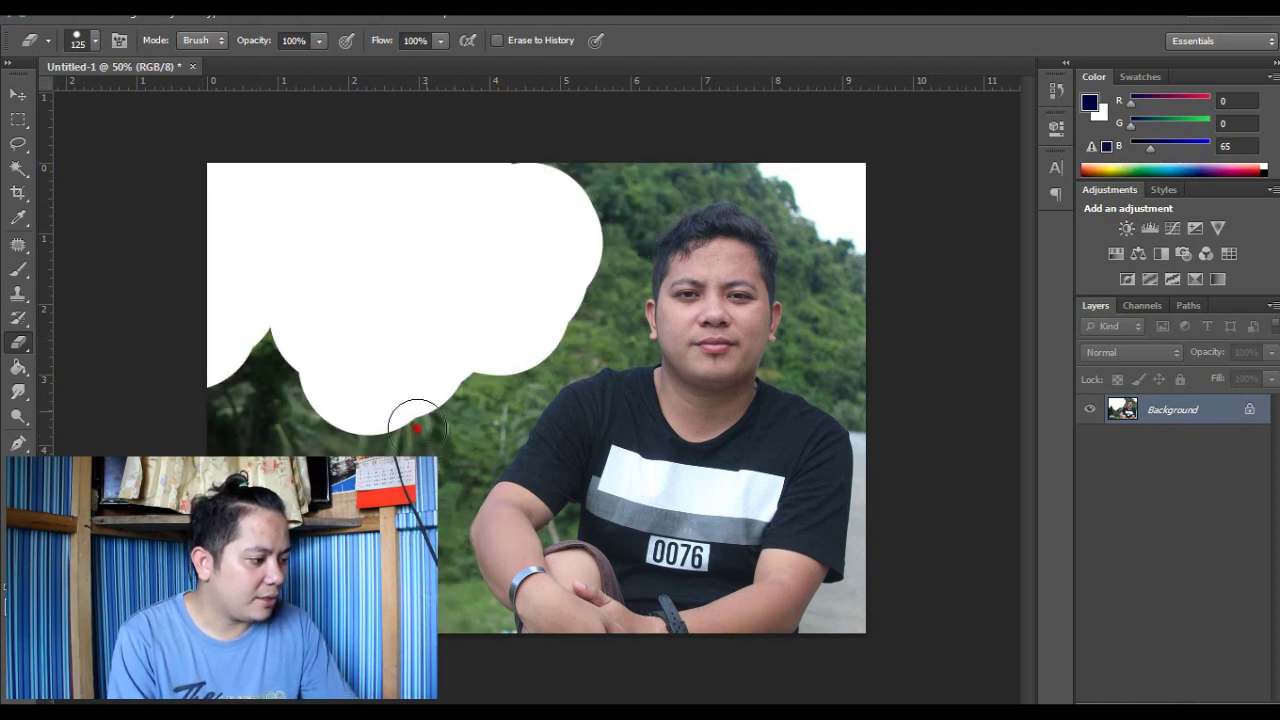
{"action": "mouse_move", "coordinate": [416, 428]}
{"action": "left_mouse_down"}
{"action": "mouse_move", "coordinate": [400, 448]}
{"action": "mouse_move", "coordinate": [440, 470]}
{"action": "mouse_move", "coordinate": [505, 415]}
{"action": "mouse_move", "coordinate": [423, 451]}
{"action": "left_mouse_up"}
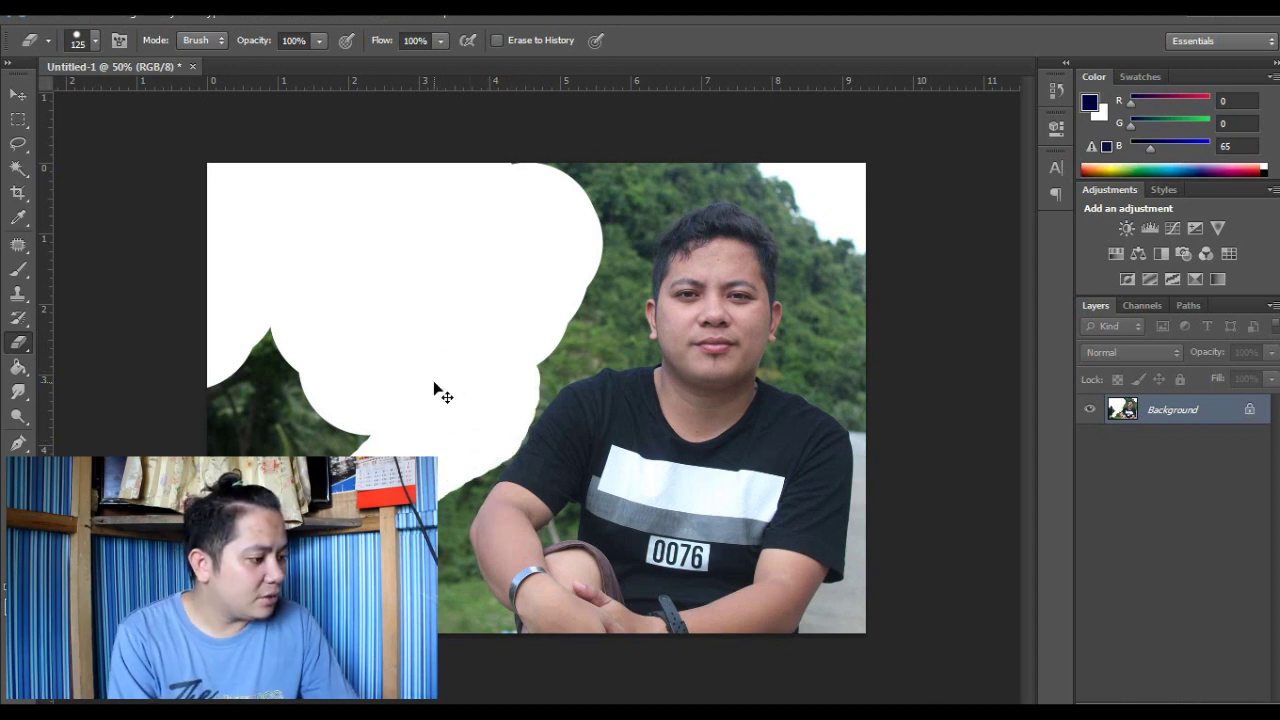
{"action": "key", "text": "ctrl+z"}
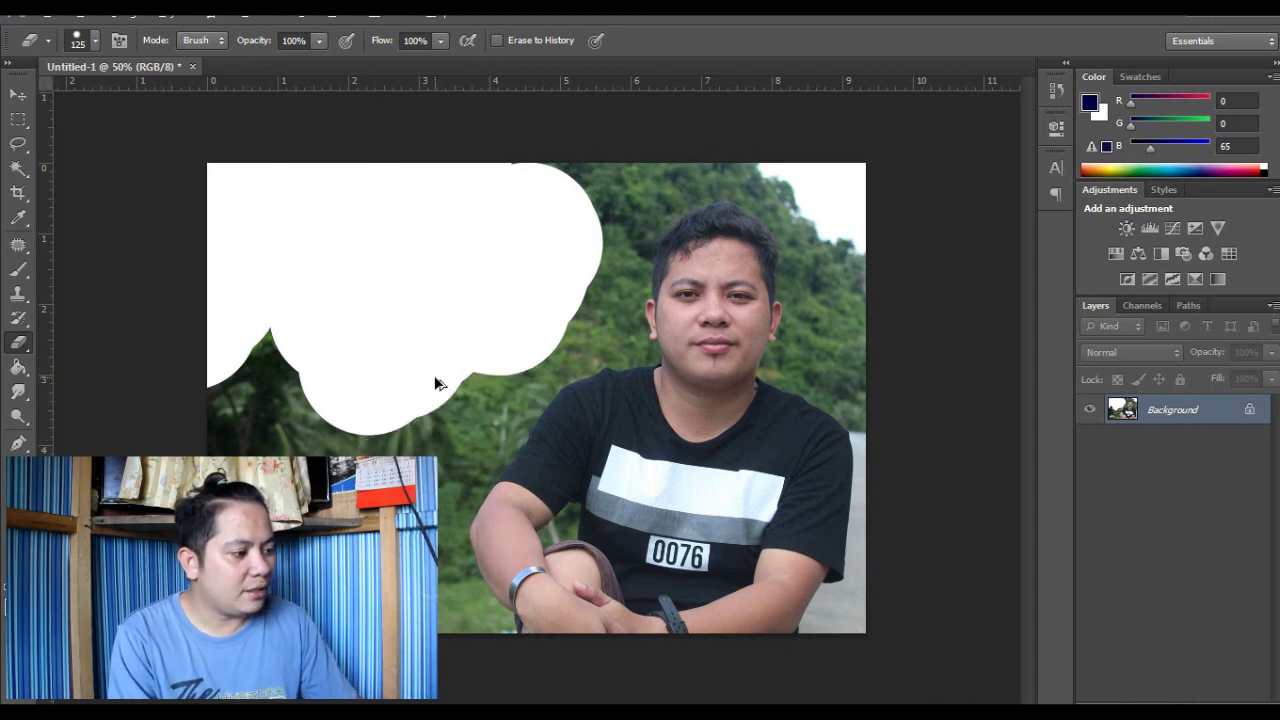
{"action": "key", "text": "ctrl+alt+z"}
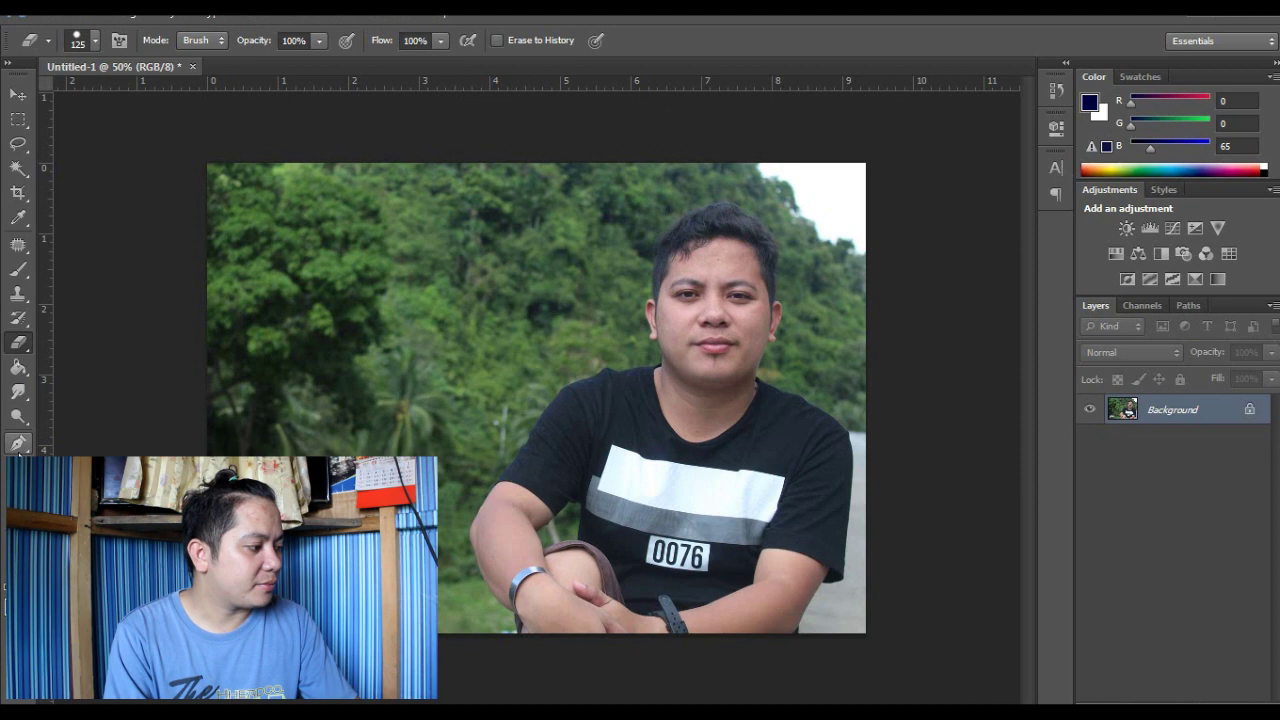
Pick the Pen tool and zoom in closely on the man's shoulder edge.
{"action": "left_click", "coordinate": [30, 449]}
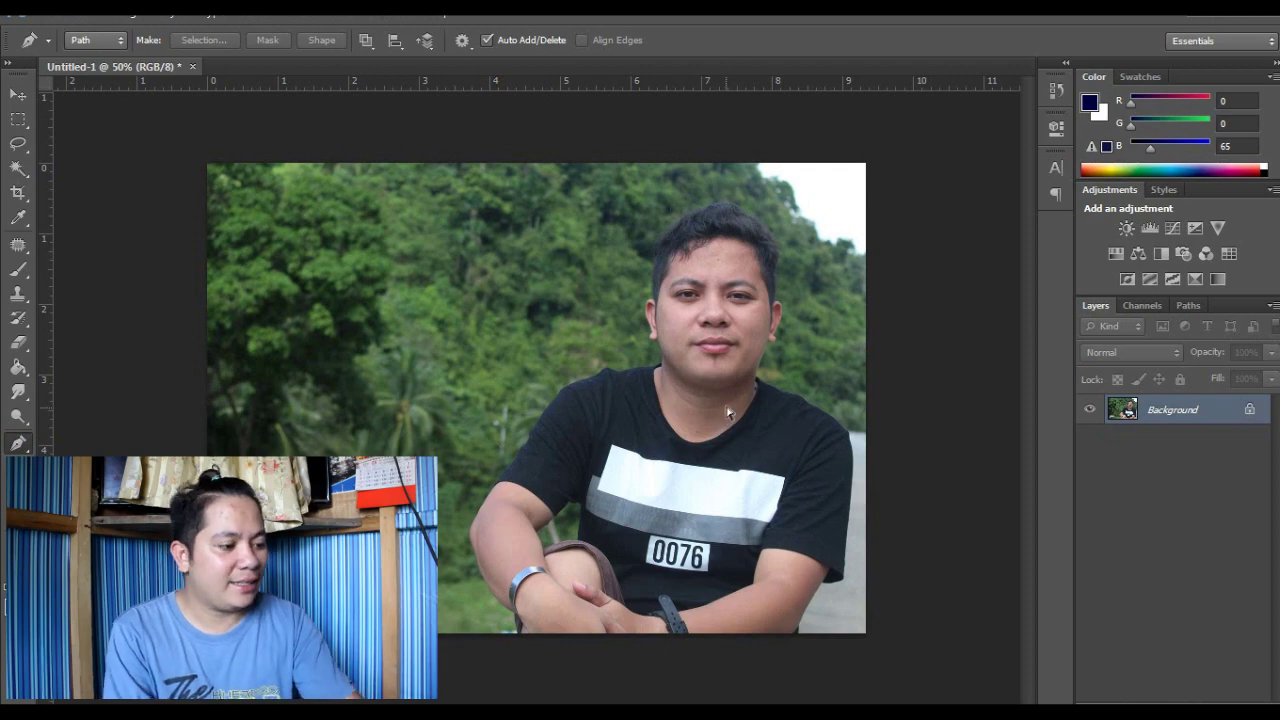
{"action": "key", "text": "ctrl+plus"}
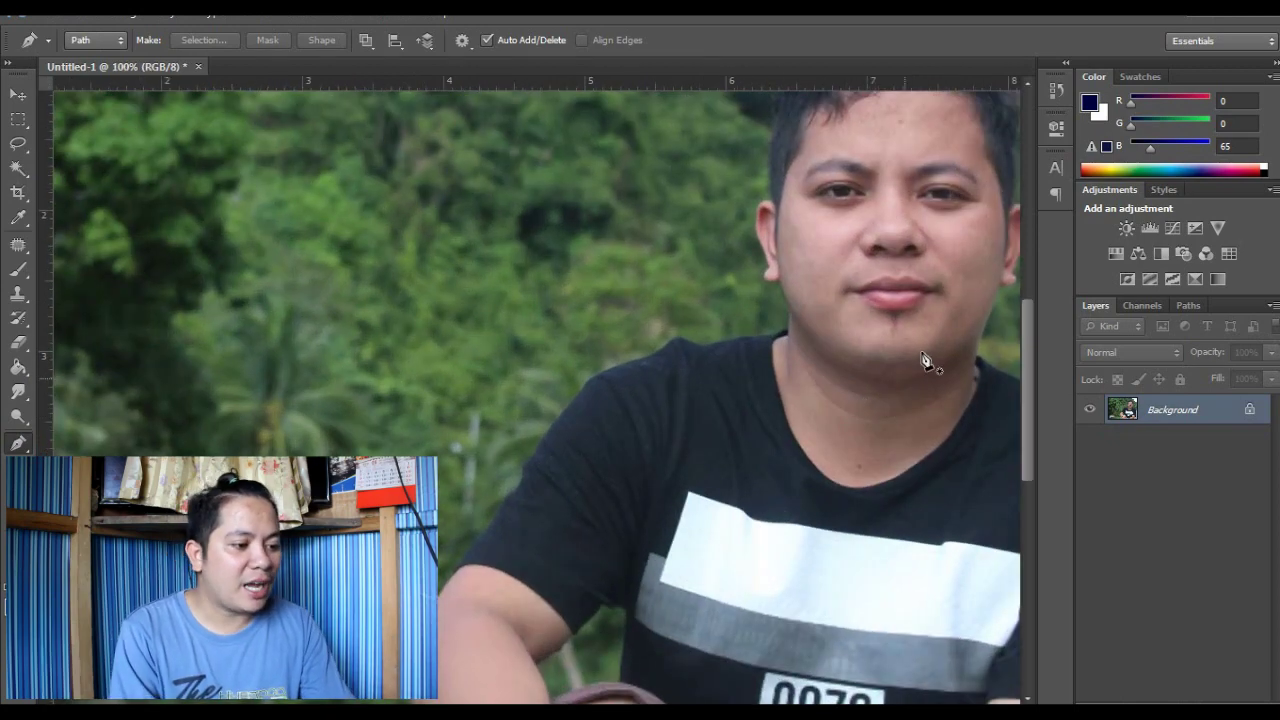
{"action": "left_click_drag", "start_coordinate": [922, 352], "coordinate": [612, 316]}
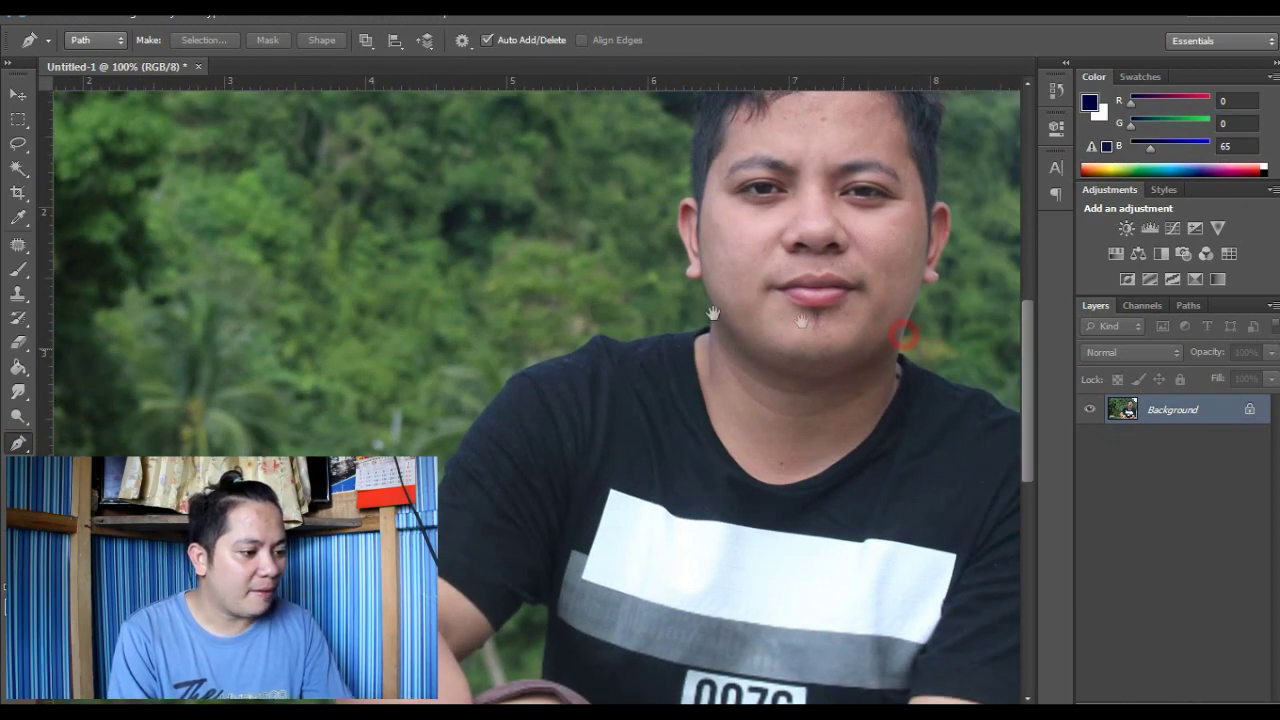
{"action": "left_click_drag", "start_coordinate": [712, 313], "coordinate": [568, 304]}
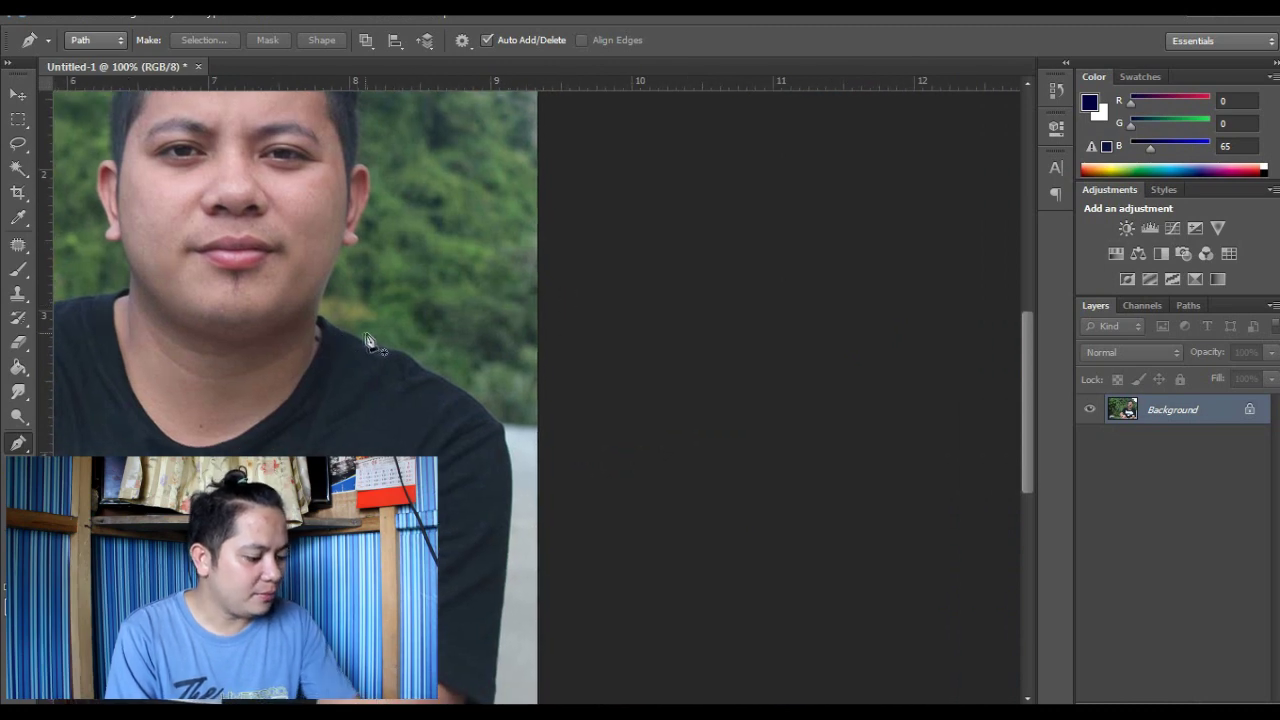
{"action": "key", "text": "ctrl+plus"}
{"action": "key", "text": "ctrl+plus"}
{"action": "key", "text": "ctrl+plus"}
{"action": "left_click_drag", "start_coordinate": [313, 297], "coordinate": [735, 261]}
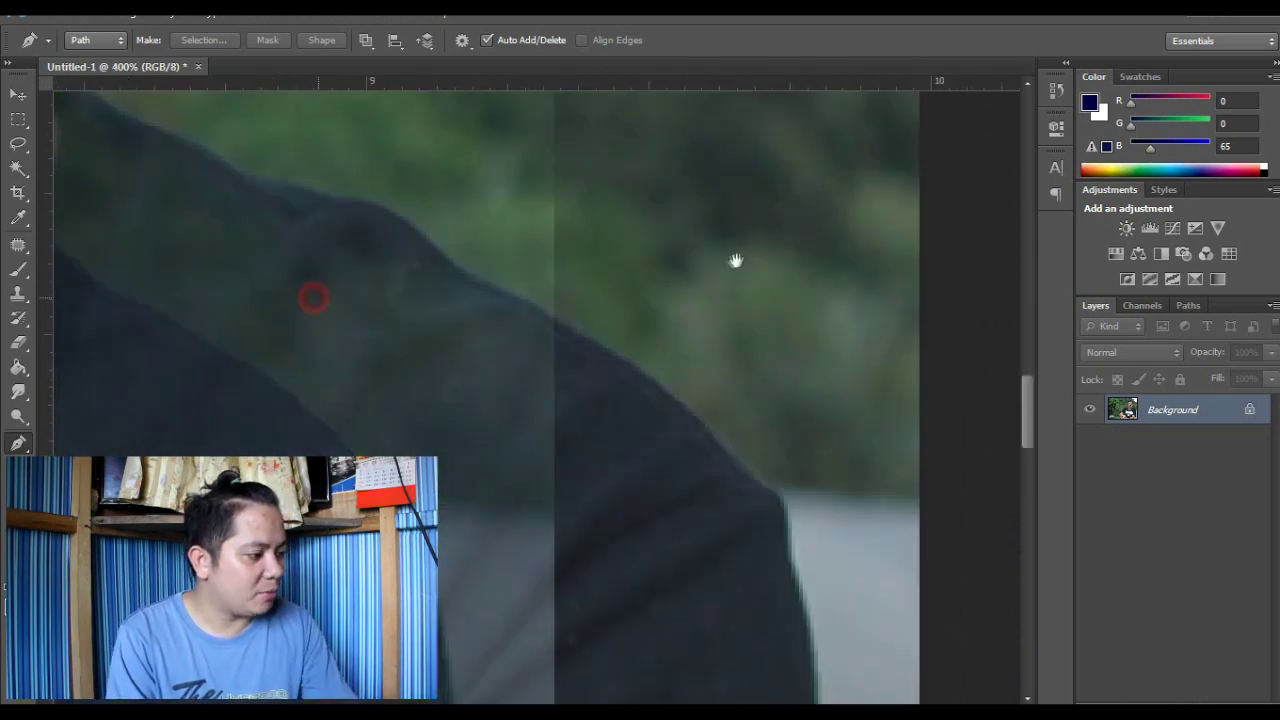
Start the path on the shoulder and place points along the sleeve corner and arm edge.
{"action": "left_click", "coordinate": [616, 305]}
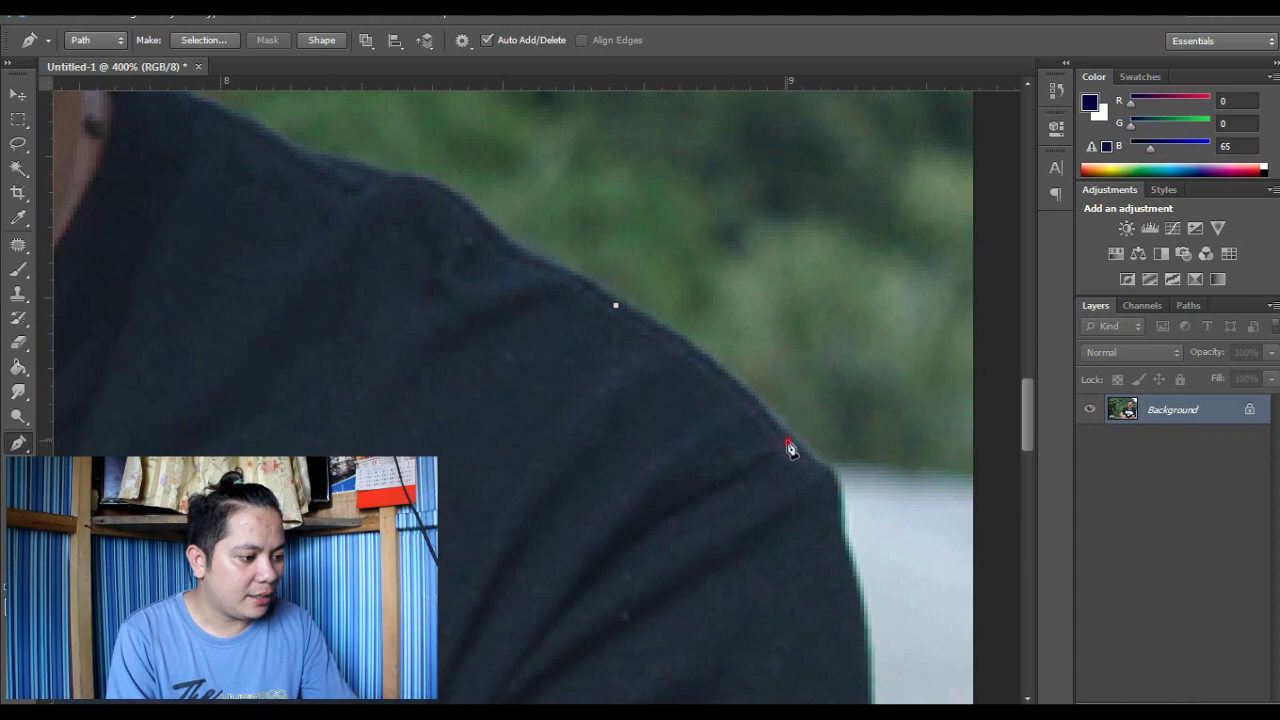
{"action": "mouse_move", "coordinate": [932, 512]}
{"action": "left_mouse_down"}
{"action": "mouse_move", "coordinate": [840, 377]}
{"action": "mouse_move", "coordinate": [757, 389]}
{"action": "mouse_move", "coordinate": [703, 350]}
{"action": "left_mouse_up"}
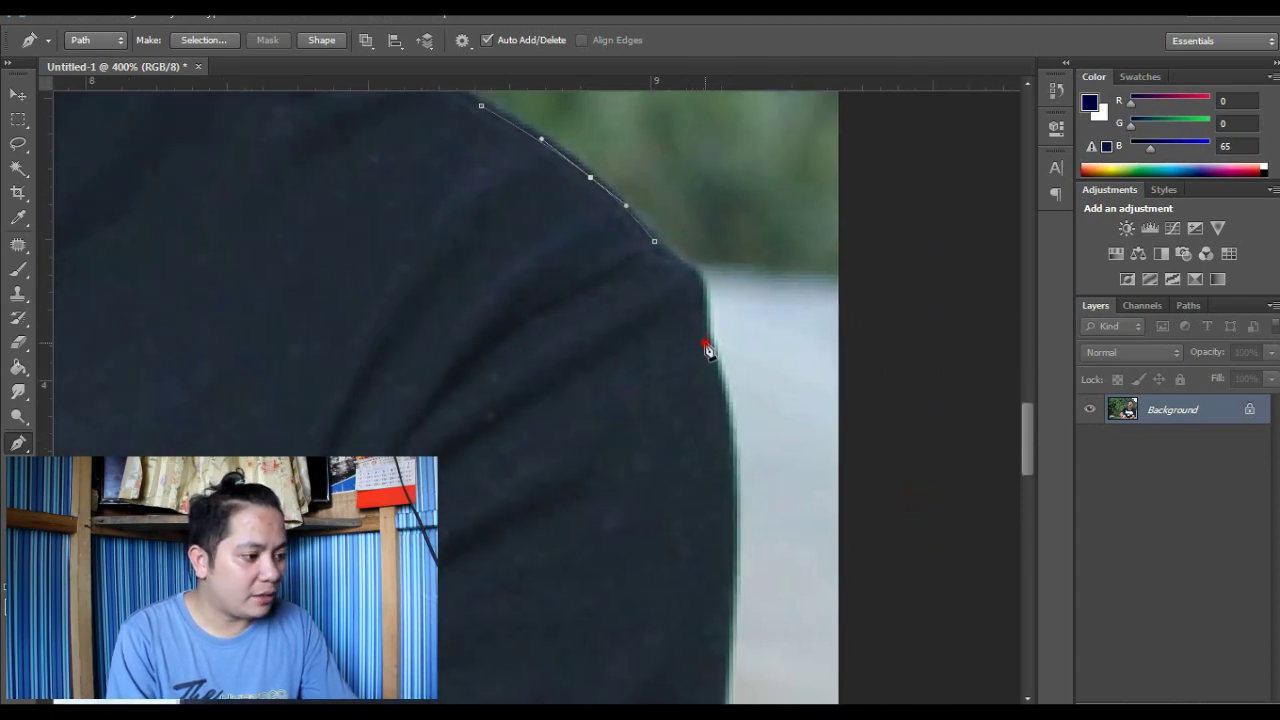
{"action": "scroll", "coordinate": [786, 489], "scroll_direction": "down", "scroll_amount": 2}
{"action": "scroll", "coordinate": [749, 494], "scroll_direction": "left", "scroll_amount": 1}
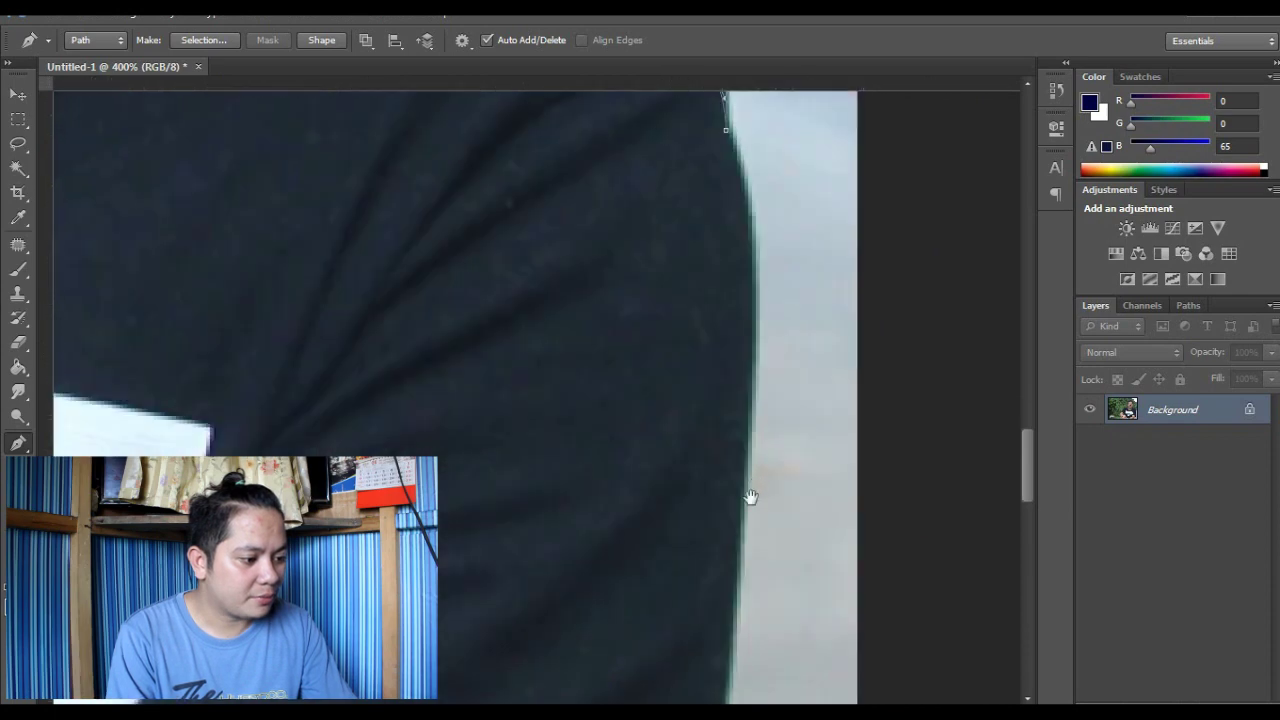
{"action": "scroll", "coordinate": [750, 630], "scroll_direction": "down", "scroll_amount": 3}
{"action": "scroll", "coordinate": [750, 632], "scroll_direction": "down", "scroll_amount": 3}
{"action": "left_click", "coordinate": [718, 320]}
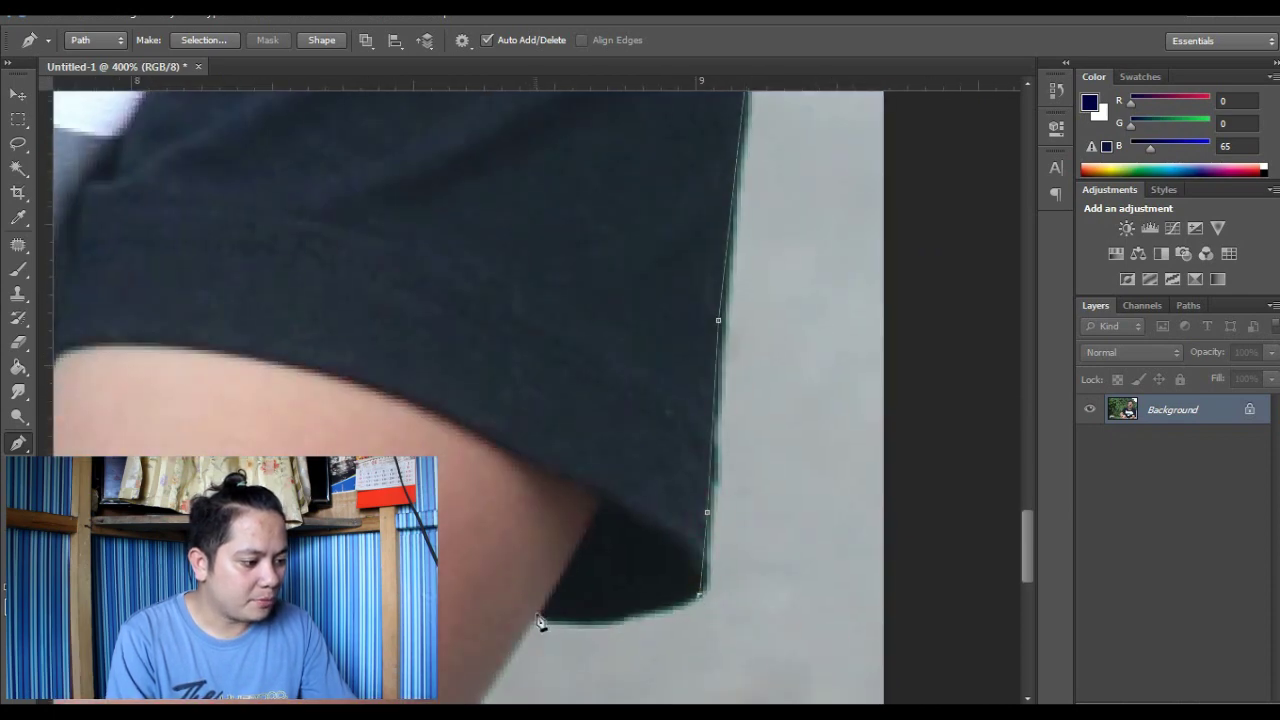
{"action": "left_click", "coordinate": [537, 622]}
{"action": "scroll", "coordinate": [537, 622], "scroll_direction": "down", "scroll_amount": 3}
{"action": "scroll", "coordinate": [690, 553], "scroll_direction": "down", "scroll_amount": 3}
{"action": "scroll", "coordinate": [734, 443], "scroll_direction": "down", "scroll_amount": 3}
{"action": "mouse_move", "coordinate": [934, 429]}
{"action": "left_mouse_down"}
{"action": "mouse_move", "coordinate": [866, 502]}
{"action": "mouse_move", "coordinate": [865, 610]}
{"action": "left_mouse_up"}
{"action": "scroll", "coordinate": [865, 610], "scroll_direction": "left", "scroll_amount": 5}
{"action": "scroll", "coordinate": [872, 590], "scroll_direction": "up", "scroll_amount": 3}
{"action": "left_click", "coordinate": [813, 514]}
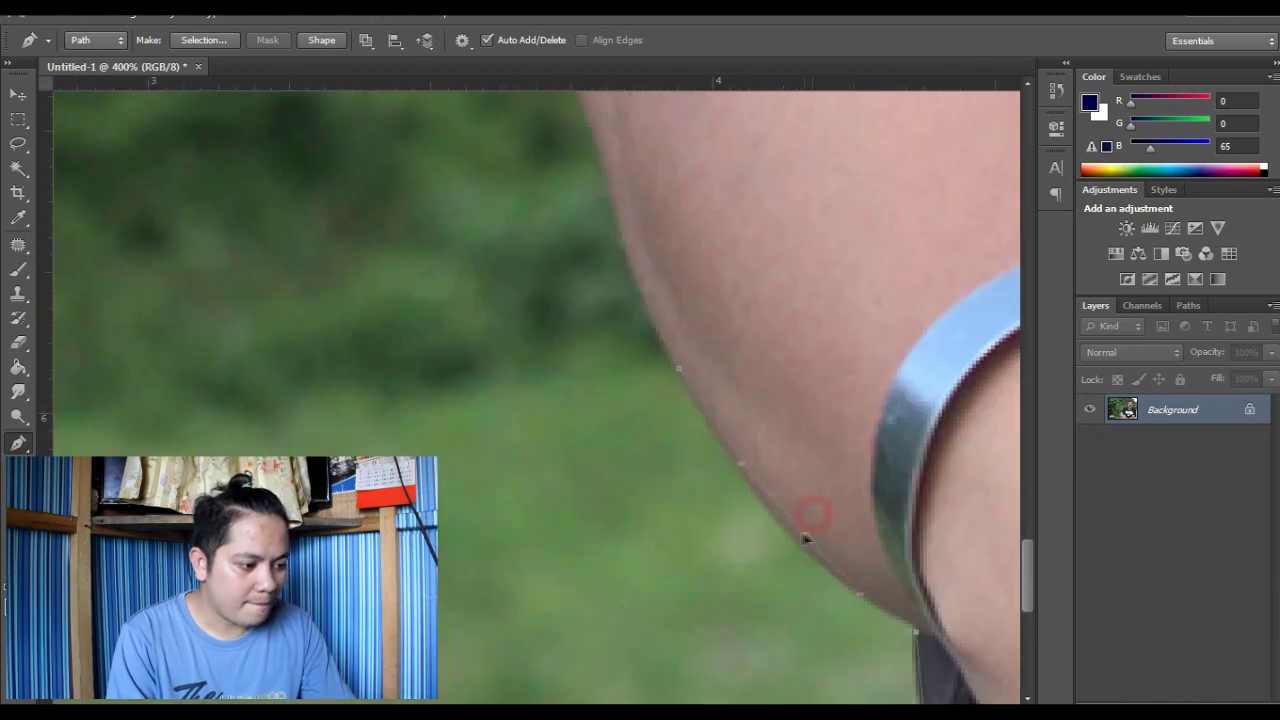
Continue the path points up the upper arm to the shirt shoulder.
{"action": "scroll", "coordinate": [717, 278], "scroll_direction": "up", "scroll_amount": 3}
{"action": "scroll", "coordinate": [717, 278], "scroll_direction": "left", "scroll_amount": 2}
{"action": "scroll", "coordinate": [750, 465], "scroll_direction": "up", "scroll_amount": 3}
{"action": "scroll", "coordinate": [750, 465], "scroll_direction": "left", "scroll_amount": 1}
{"action": "left_click", "coordinate": [795, 296]}
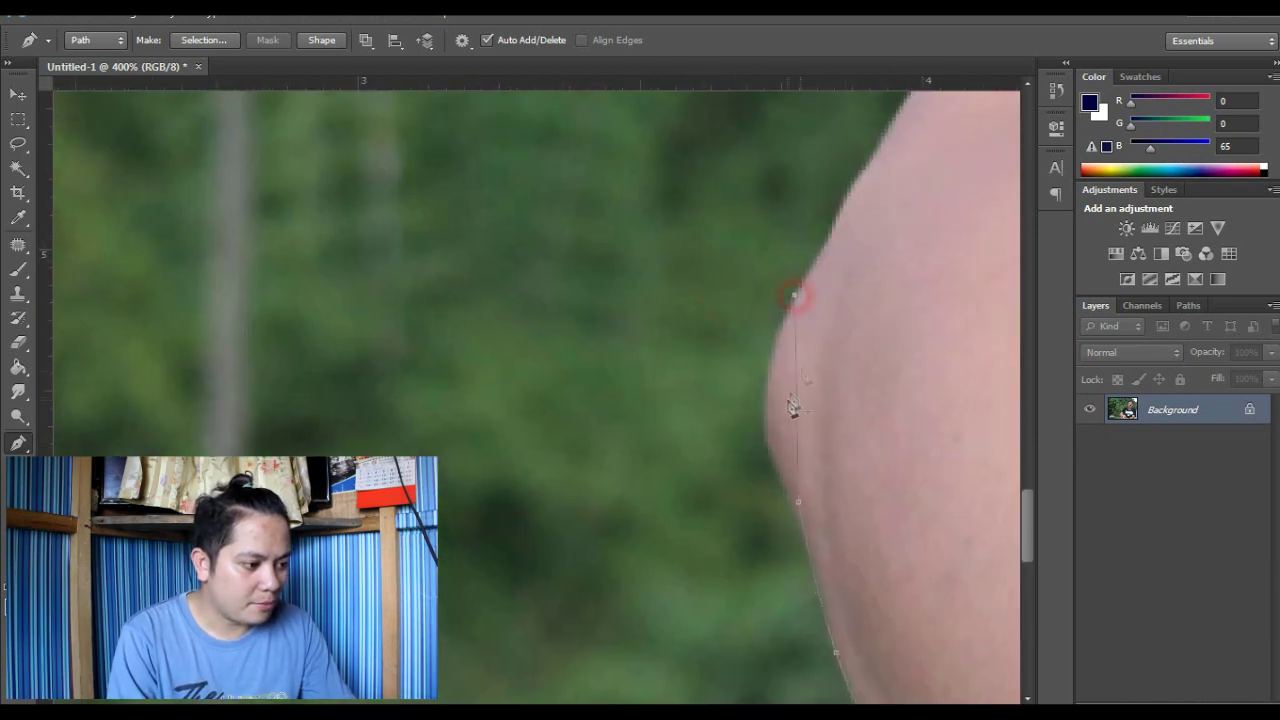
{"action": "left_click", "coordinate": [798, 303]}
{"action": "scroll", "coordinate": [775, 300], "scroll_direction": "up", "scroll_amount": 3}
{"action": "scroll", "coordinate": [775, 300], "scroll_direction": "right", "scroll_amount": 2}
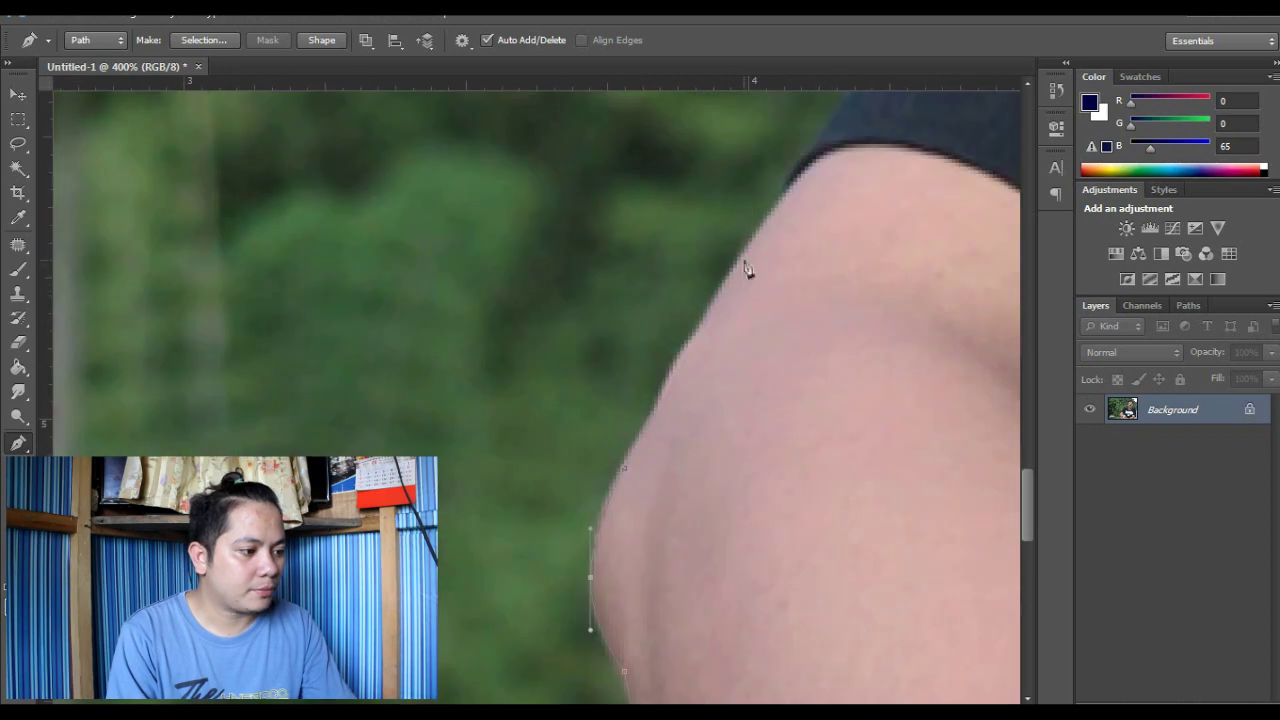
{"action": "left_click", "coordinate": [714, 340]}
{"action": "scroll", "coordinate": [735, 350], "scroll_direction": "up", "scroll_amount": 2}
{"action": "scroll", "coordinate": [735, 350], "scroll_direction": "right", "scroll_amount": 1}
{"action": "scroll", "coordinate": [728, 393], "scroll_direction": "up", "scroll_amount": 2}
{"action": "scroll", "coordinate": [728, 393], "scroll_direction": "right", "scroll_amount": 1}
{"action": "left_click", "coordinate": [740, 398]}
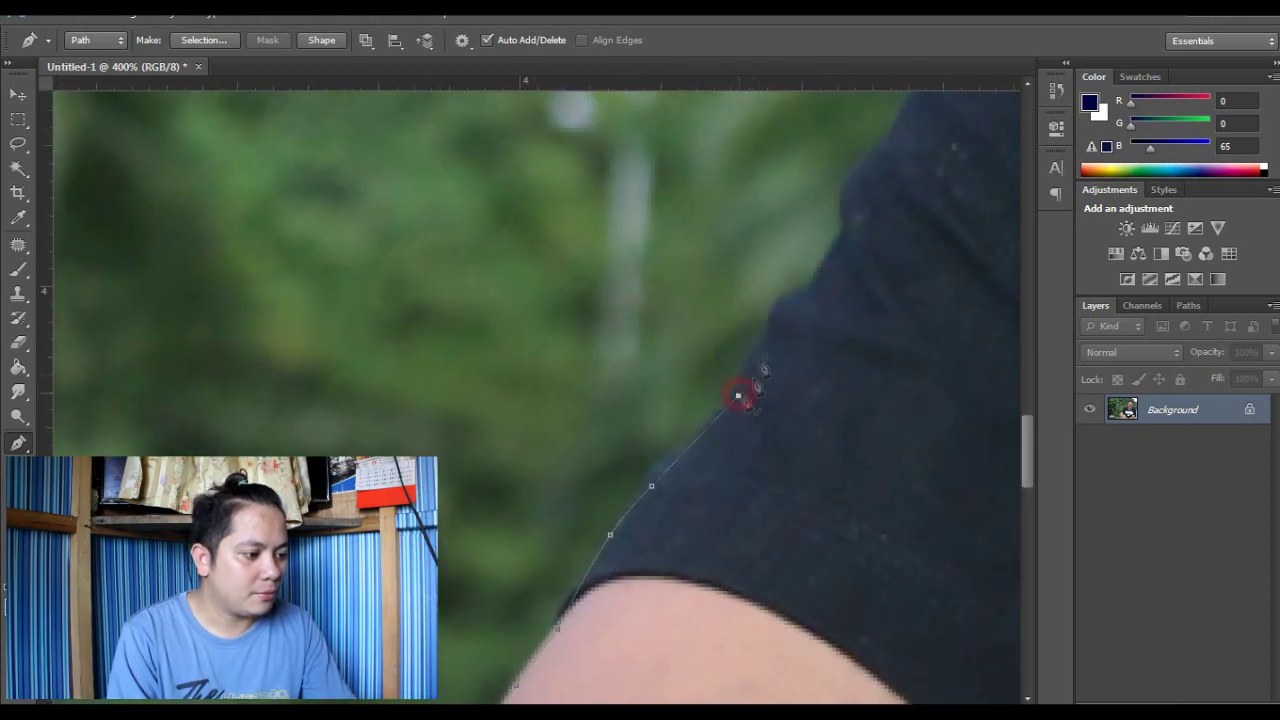
Trace the path along the shoulder and up the edge of the neck.
{"action": "scroll", "coordinate": [797, 318], "scroll_direction": "up", "scroll_amount": 2}
{"action": "scroll", "coordinate": [797, 318], "scroll_direction": "right", "scroll_amount": 1}
{"action": "left_click", "coordinate": [824, 260]}
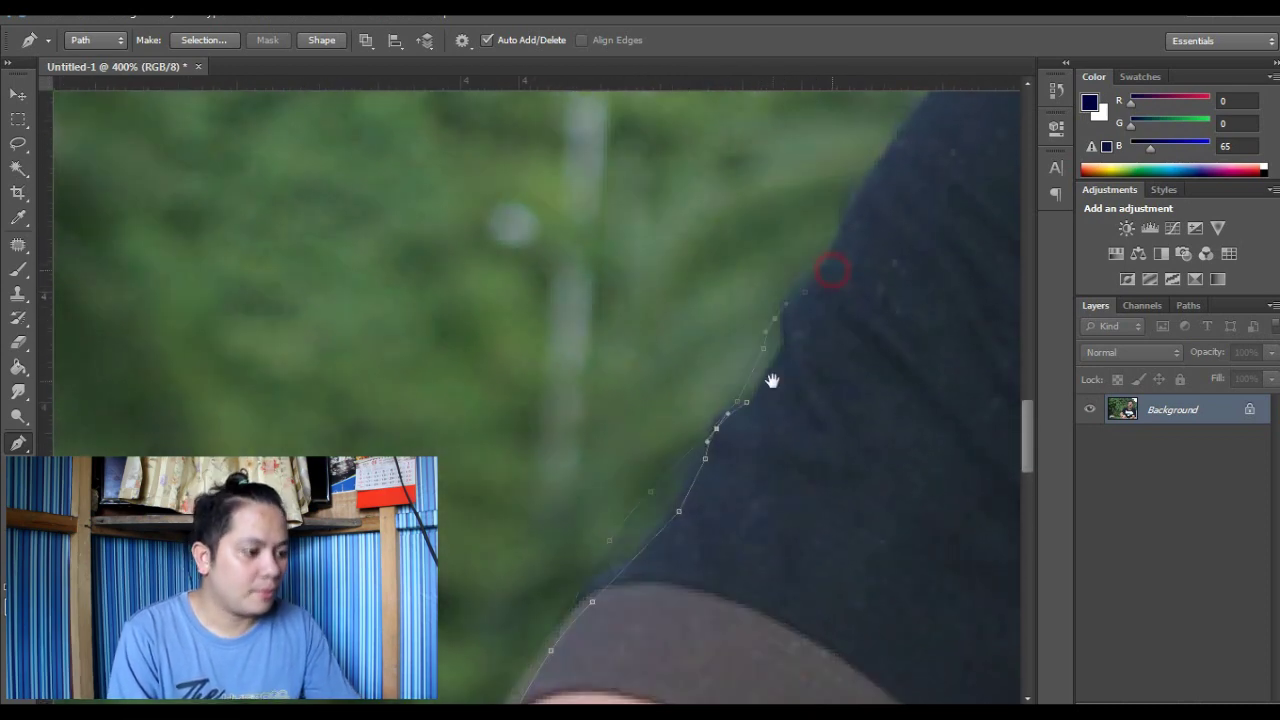
{"action": "scroll", "coordinate": [810, 322], "scroll_direction": "up", "scroll_amount": 3}
{"action": "left_click", "coordinate": [863, 246]}
{"action": "scroll", "coordinate": [863, 250], "scroll_direction": "up", "scroll_amount": 2}
{"action": "left_click", "coordinate": [706, 403]}
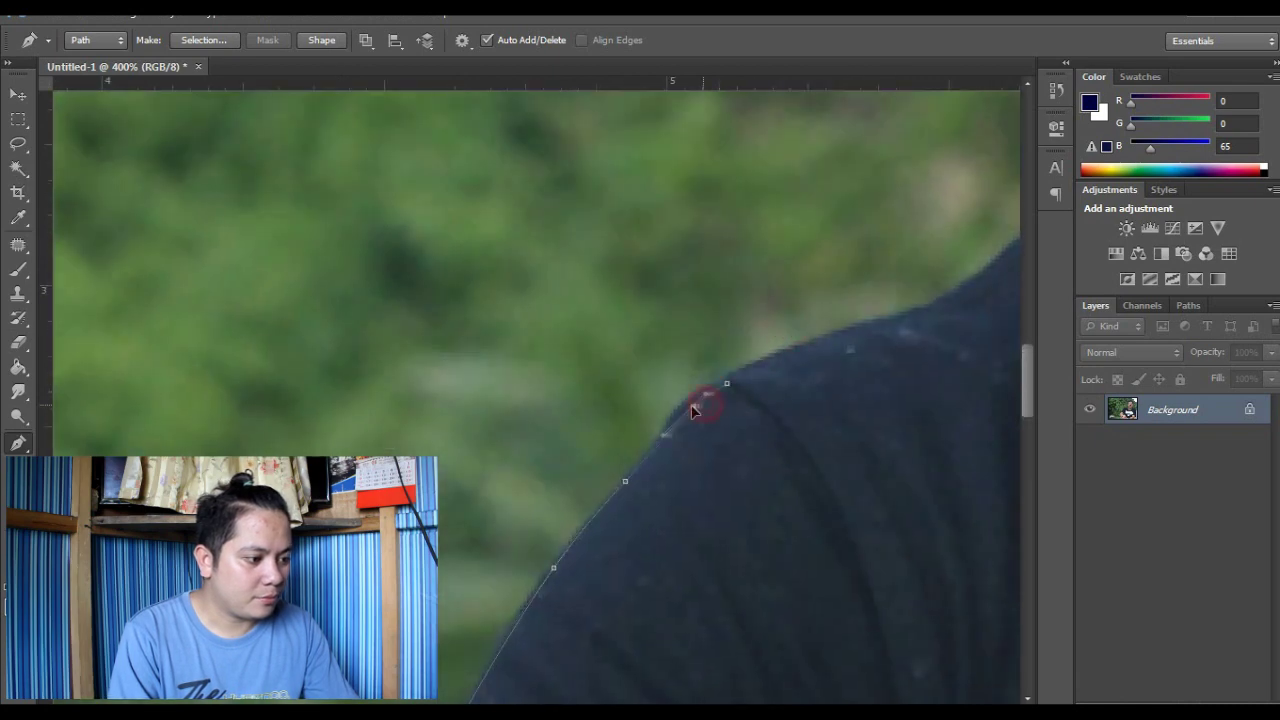
{"action": "left_click", "coordinate": [747, 369]}
{"action": "scroll", "coordinate": [512, 432], "scroll_direction": "up", "scroll_amount": 2}
{"action": "scroll", "coordinate": [512, 432], "scroll_direction": "right", "scroll_amount": 3}
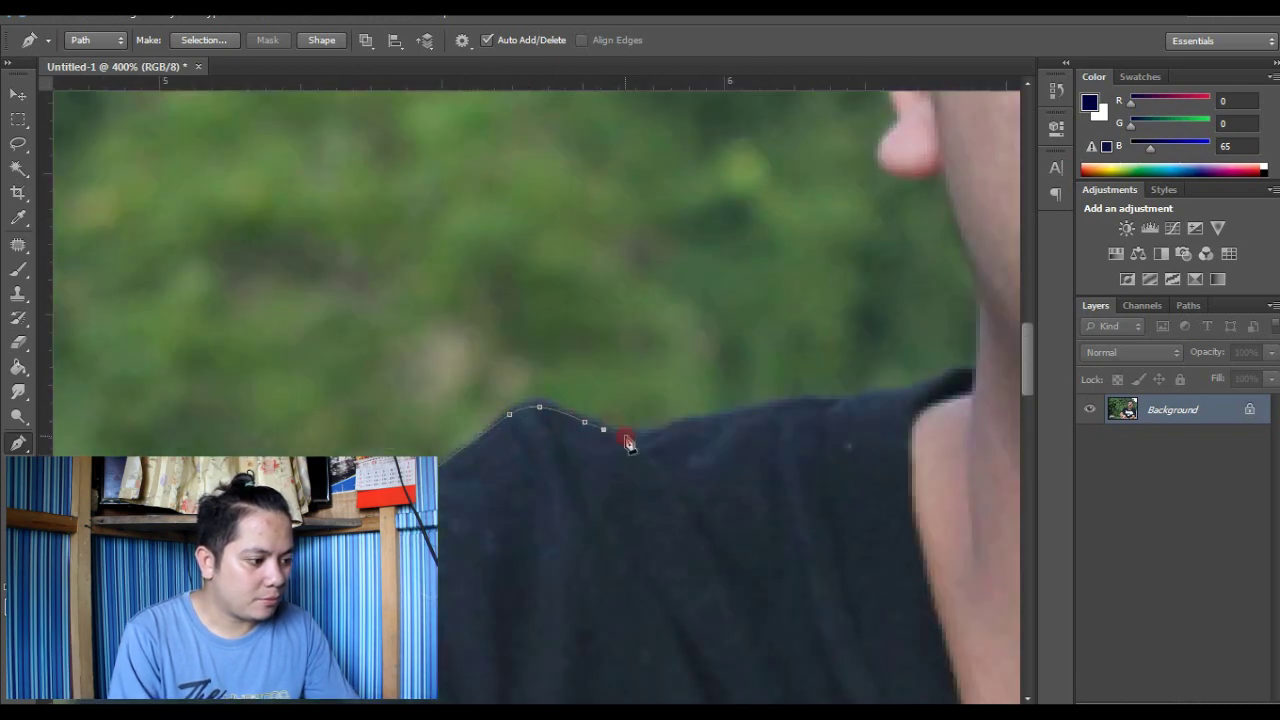
{"action": "left_click", "coordinate": [672, 422]}
{"action": "scroll", "coordinate": [592, 436], "scroll_direction": "right", "scroll_amount": 3}
{"action": "left_click", "coordinate": [688, 407]}
{"action": "left_click", "coordinate": [717, 340]}
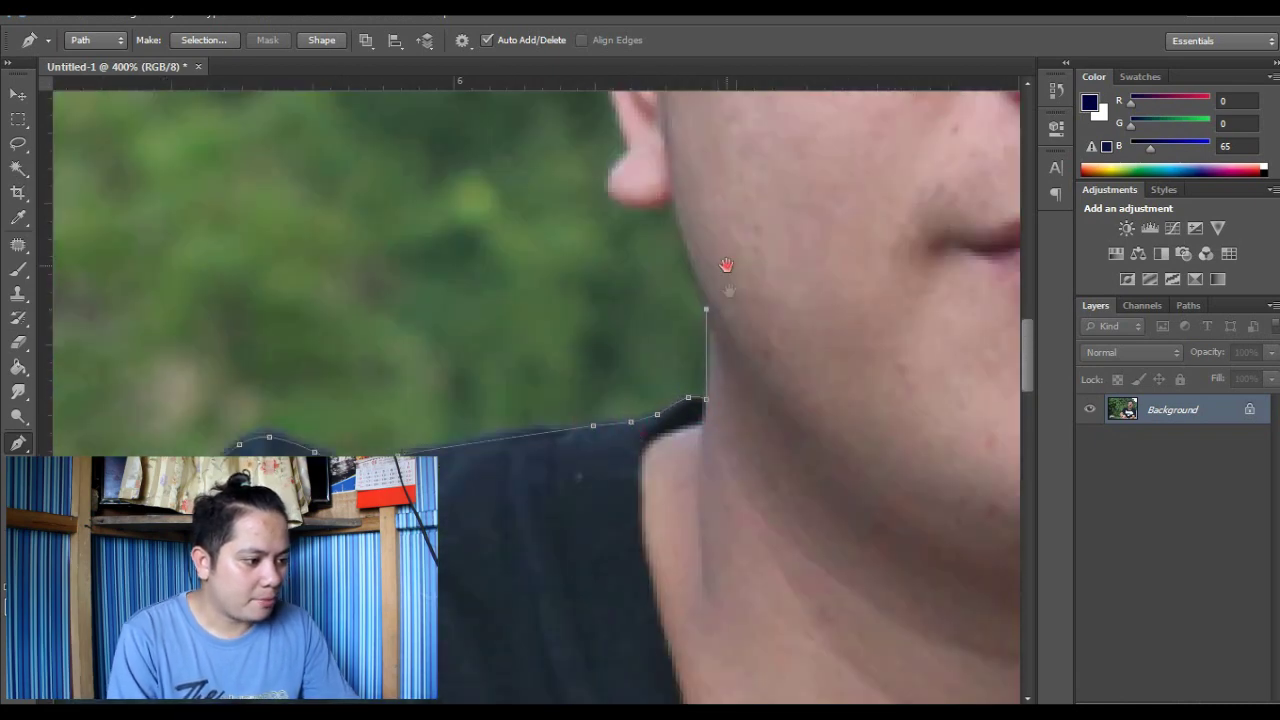
Trace the path around the ear lobe, over the ear and up the hairline.
{"action": "scroll", "coordinate": [715, 345], "scroll_direction": "up", "scroll_amount": 2}
{"action": "left_click", "coordinate": [699, 332]}
{"action": "scroll", "coordinate": [700, 336], "scroll_direction": "up", "scroll_amount": 4}
{"action": "scroll", "coordinate": [700, 336], "scroll_direction": "left", "scroll_amount": 2}
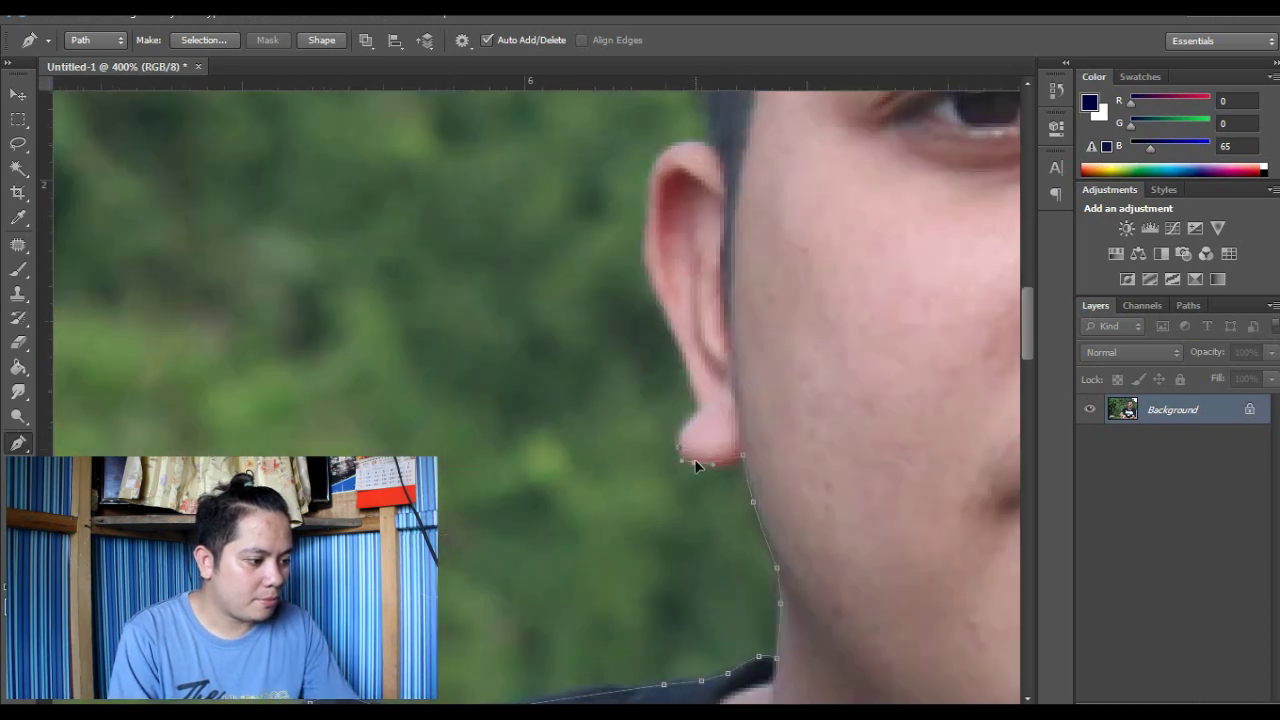
{"action": "scroll", "coordinate": [692, 460], "scroll_direction": "up", "scroll_amount": 1}
{"action": "left_click", "coordinate": [701, 461]}
{"action": "left_click", "coordinate": [692, 431]}
{"action": "left_click", "coordinate": [679, 403]}
{"action": "left_click", "coordinate": [669, 377]}
{"action": "left_click", "coordinate": [656, 352]}
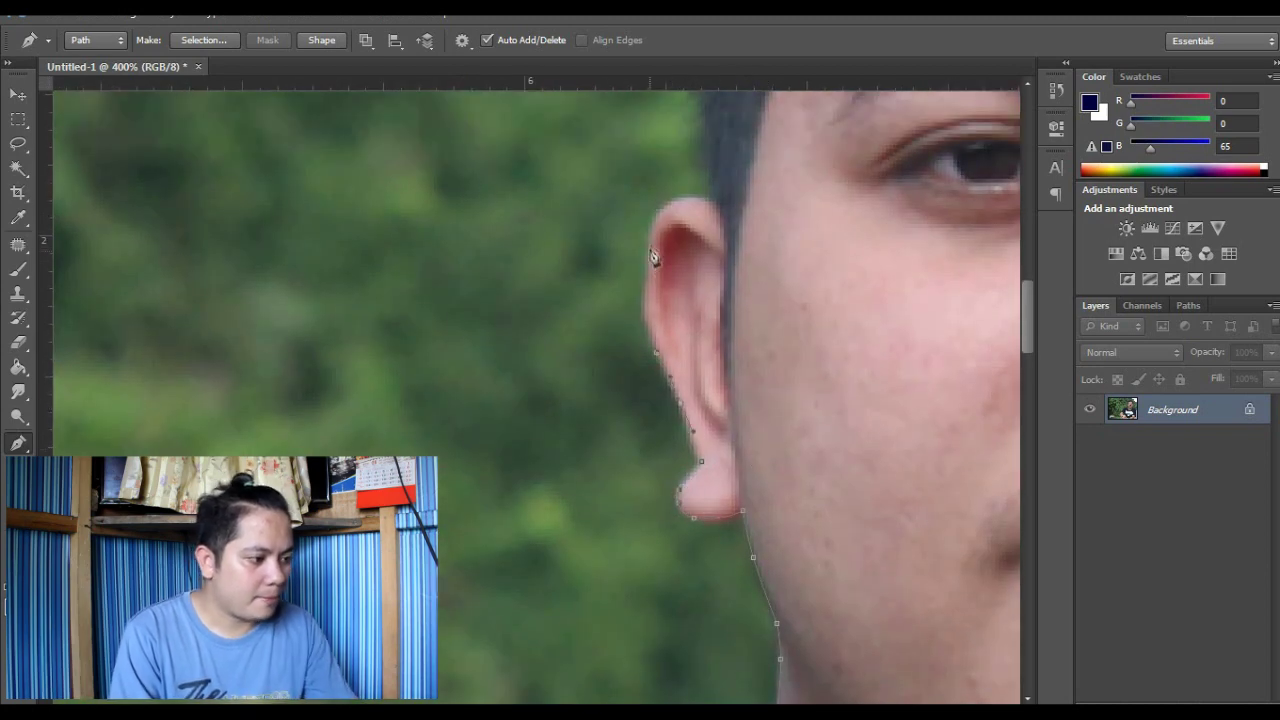
{"action": "scroll", "coordinate": [643, 317], "scroll_direction": "up", "scroll_amount": 2}
{"action": "left_click", "coordinate": [643, 288]}
{"action": "left_click", "coordinate": [684, 282]}
{"action": "scroll", "coordinate": [684, 282], "scroll_direction": "up", "scroll_amount": 2}
{"action": "left_click", "coordinate": [623, 178]}
{"action": "left_click", "coordinate": [633, 125]}
Trace the path across the top of the hair and down its far side beside the forehead.
{"action": "scroll", "coordinate": [618, 244], "scroll_direction": "up", "scroll_amount": 4}
{"action": "scroll", "coordinate": [618, 244], "scroll_direction": "right", "scroll_amount": 2}
{"action": "scroll", "coordinate": [628, 148], "scroll_direction": "up", "scroll_amount": 3}
{"action": "scroll", "coordinate": [628, 148], "scroll_direction": "right", "scroll_amount": 2}
{"action": "left_click", "coordinate": [567, 331]}
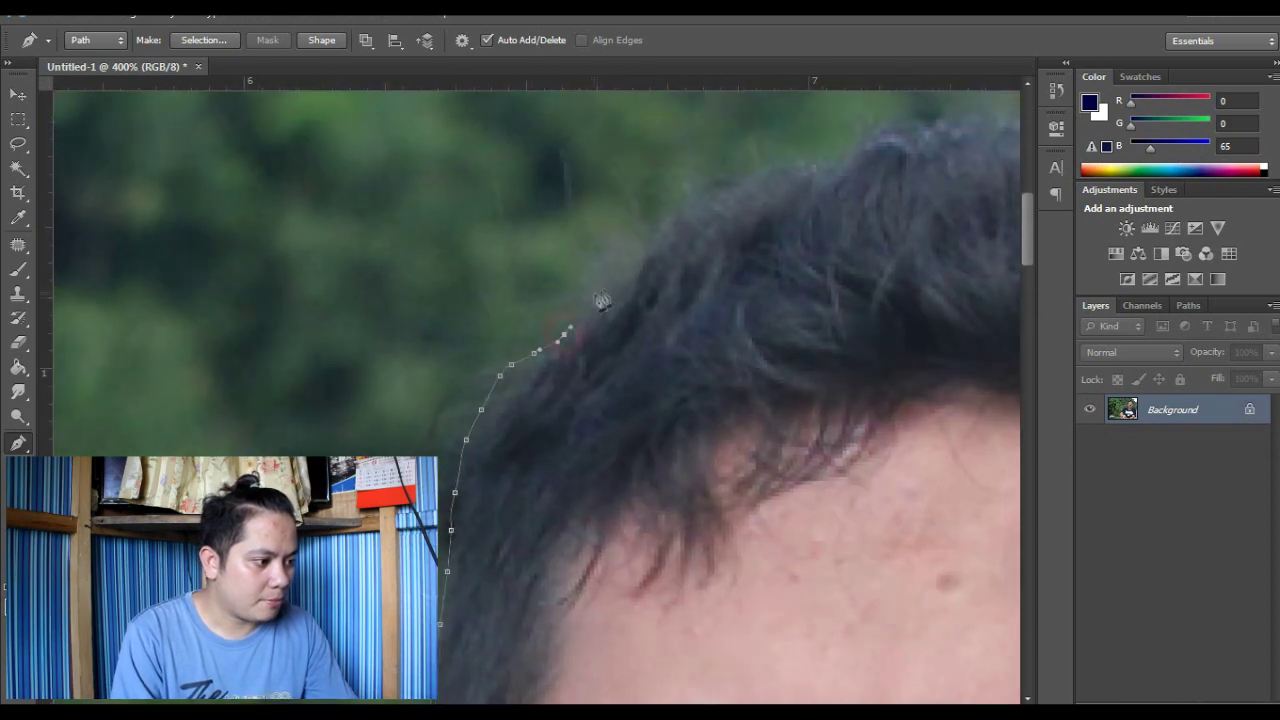
{"action": "scroll", "coordinate": [870, 167], "scroll_direction": "up", "scroll_amount": 3}
{"action": "scroll", "coordinate": [870, 167], "scroll_direction": "right", "scroll_amount": 4}
{"action": "left_click", "coordinate": [604, 326]}
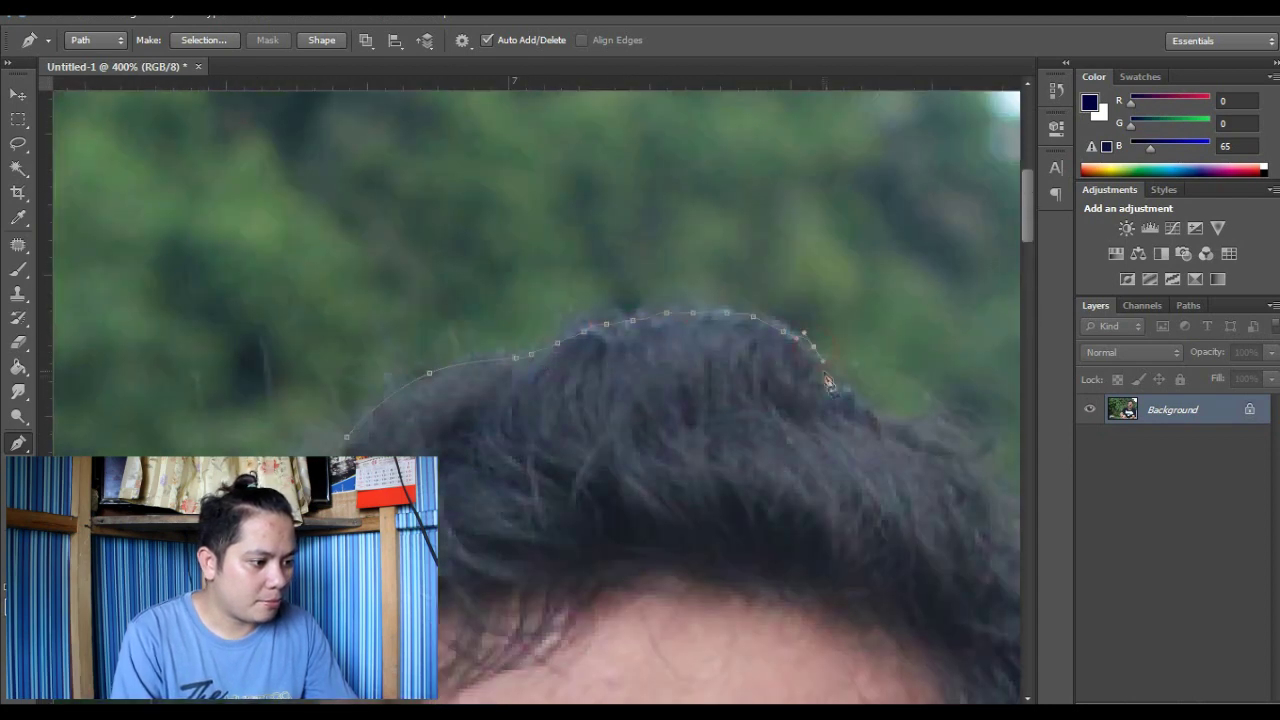
{"action": "scroll", "coordinate": [828, 382], "scroll_direction": "down", "scroll_amount": 3}
{"action": "scroll", "coordinate": [828, 382], "scroll_direction": "right", "scroll_amount": 3}
{"action": "scroll", "coordinate": [657, 363], "scroll_direction": "down", "scroll_amount": 3}
{"action": "left_click", "coordinate": [666, 217]}
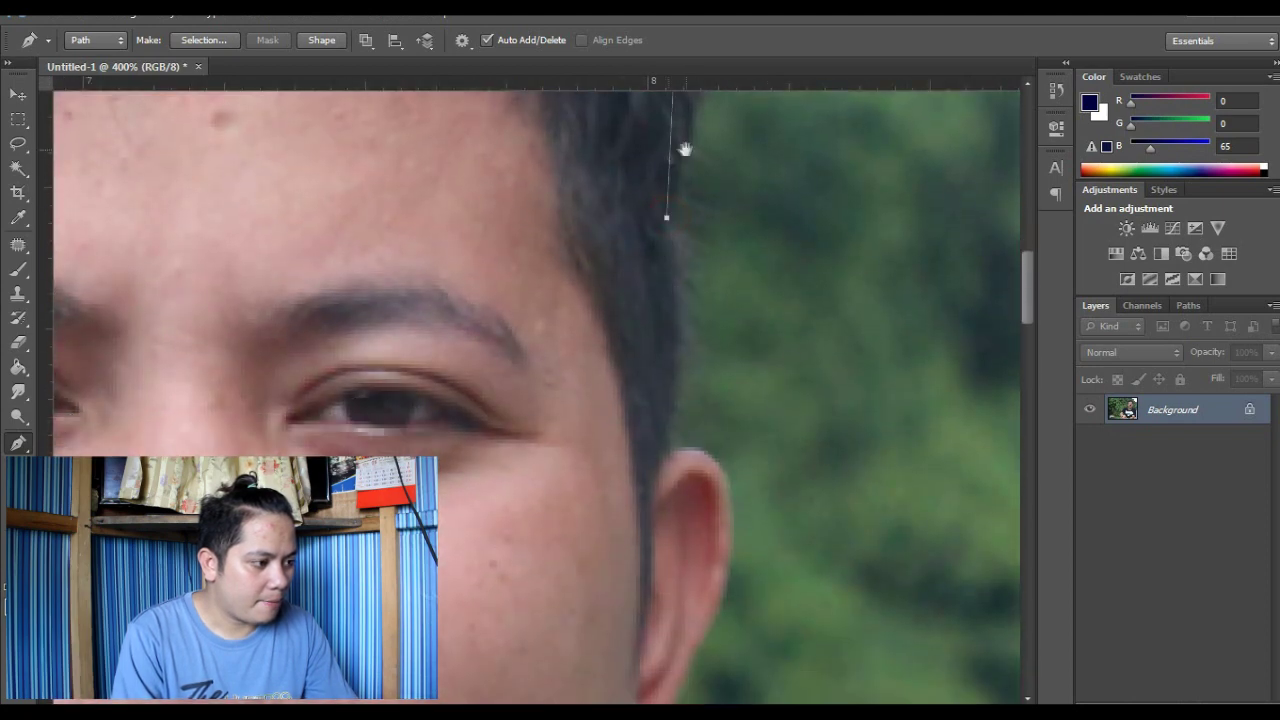
{"action": "scroll", "coordinate": [685, 149], "scroll_direction": "up", "scroll_amount": 3}
{"action": "scroll", "coordinate": [683, 300], "scroll_direction": "down", "scroll_amount": 1}
{"action": "left_click", "coordinate": [682, 352]}
Trace around the other ear and down the neck, closing the path at its start point.
{"action": "scroll", "coordinate": [697, 520], "scroll_direction": "down", "scroll_amount": 2}
{"action": "scroll", "coordinate": [697, 529], "scroll_direction": "down", "scroll_amount": 2}
{"action": "left_click", "coordinate": [720, 485]}
{"action": "left_click", "coordinate": [713, 520]}
{"action": "left_click", "coordinate": [705, 550]}
{"action": "left_click_drag", "start_coordinate": [700, 592], "coordinate": [694, 423]}
{"action": "left_click", "coordinate": [715, 437]}
{"action": "scroll", "coordinate": [692, 439], "scroll_direction": "down", "scroll_amount": 3}
{"action": "scroll", "coordinate": [686, 580], "scroll_direction": "left", "scroll_amount": 2}
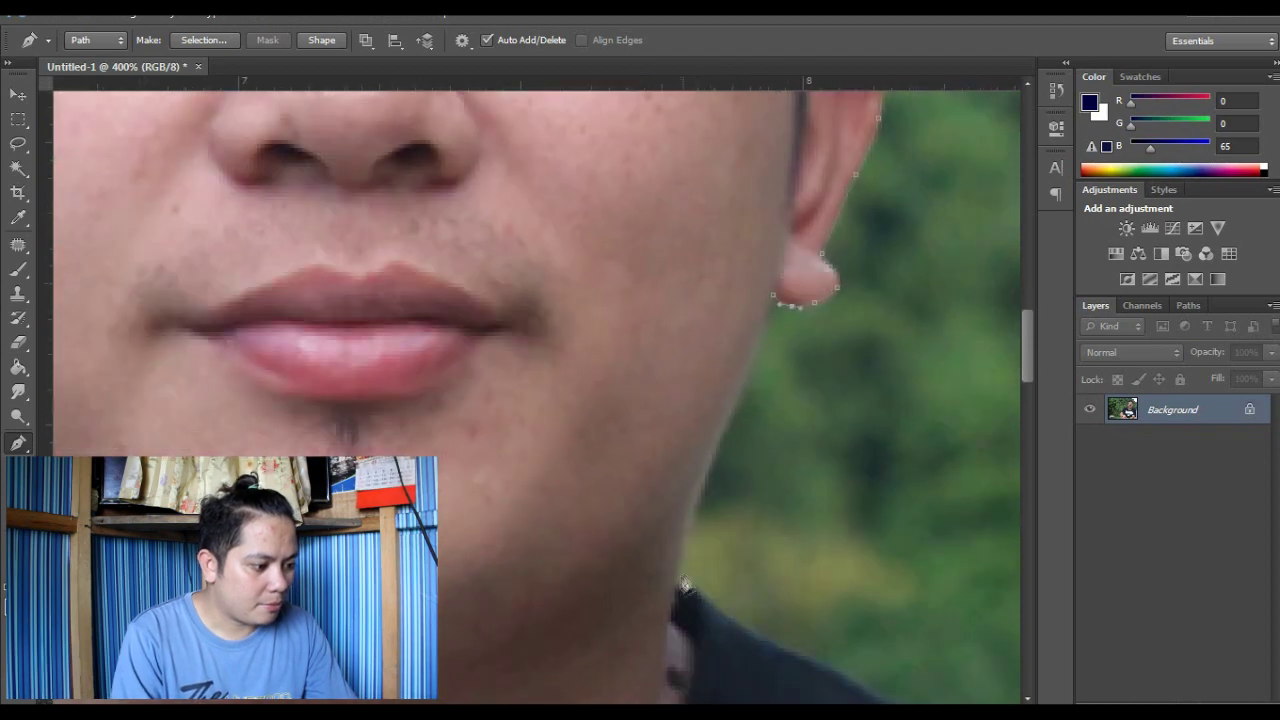
{"action": "scroll", "coordinate": [720, 440], "scroll_direction": "down", "scroll_amount": 5}
{"action": "scroll", "coordinate": [720, 440], "scroll_direction": "right", "scroll_amount": 2}
{"action": "scroll", "coordinate": [700, 420], "scroll_direction": "down", "scroll_amount": 3}
{"action": "scroll", "coordinate": [700, 420], "scroll_direction": "right", "scroll_amount": 6}
{"action": "left_click", "coordinate": [683, 384]}
{"action": "left_click", "coordinate": [811, 464]}
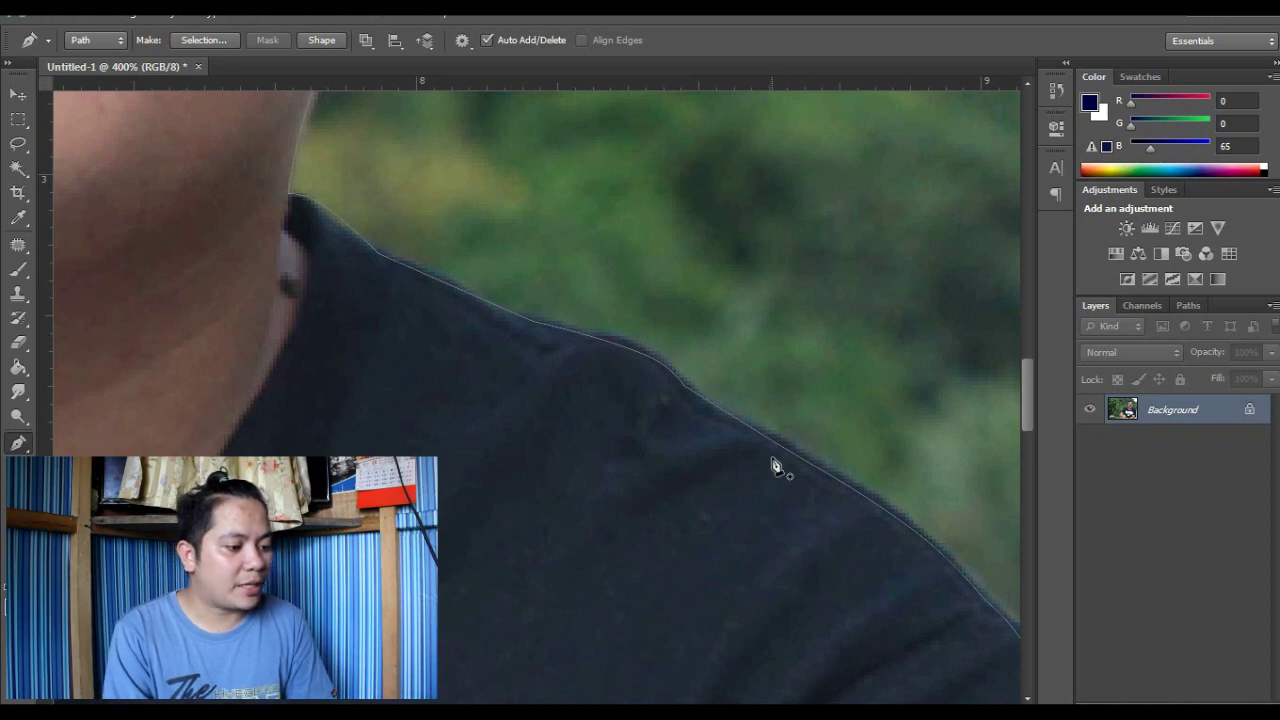
Convert the closed pen path into a new selection around the man with 1-pixel feather.
{"action": "right_click", "coordinate": [774, 465]}
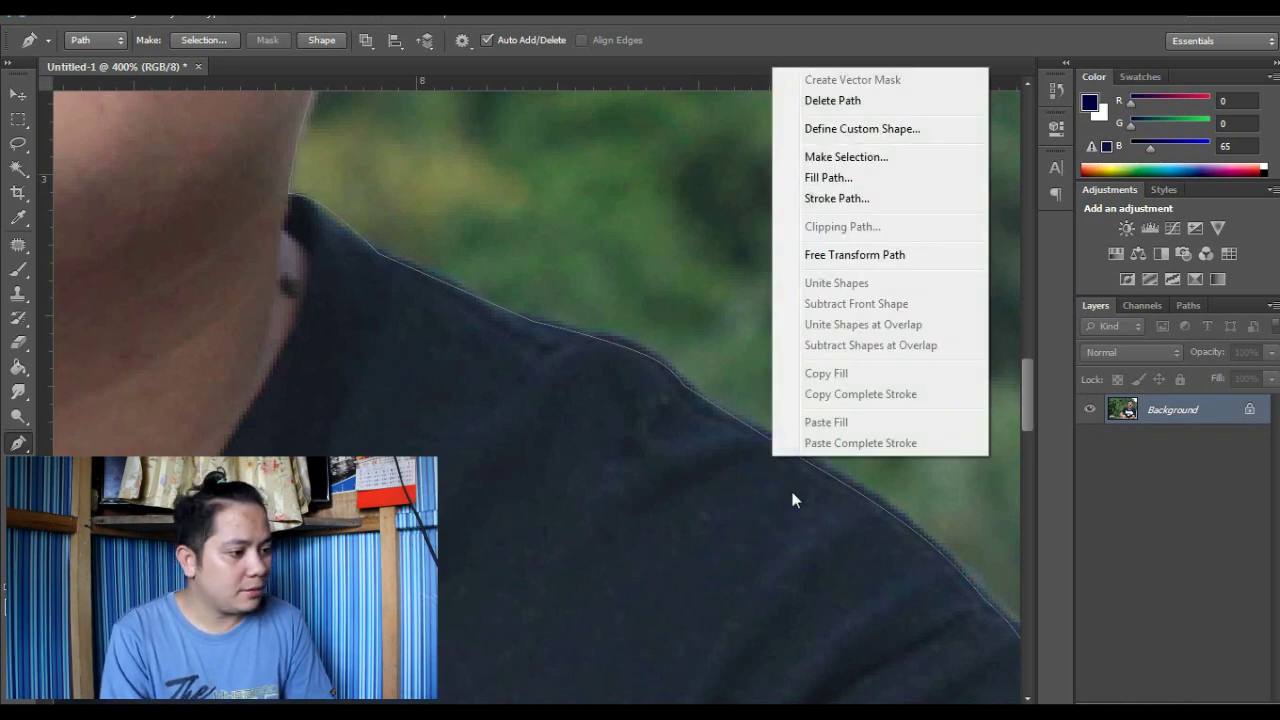
{"action": "left_click", "coordinate": [832, 161]}
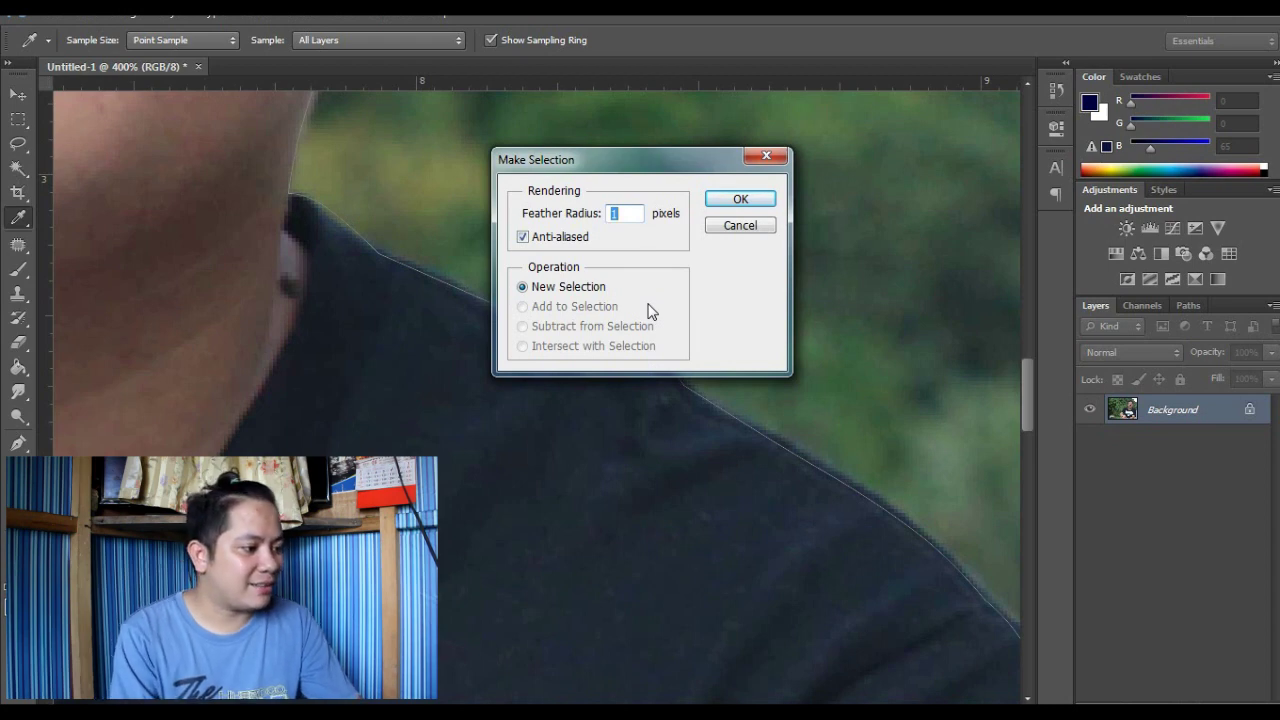
{"action": "left_click", "coordinate": [722, 200]}
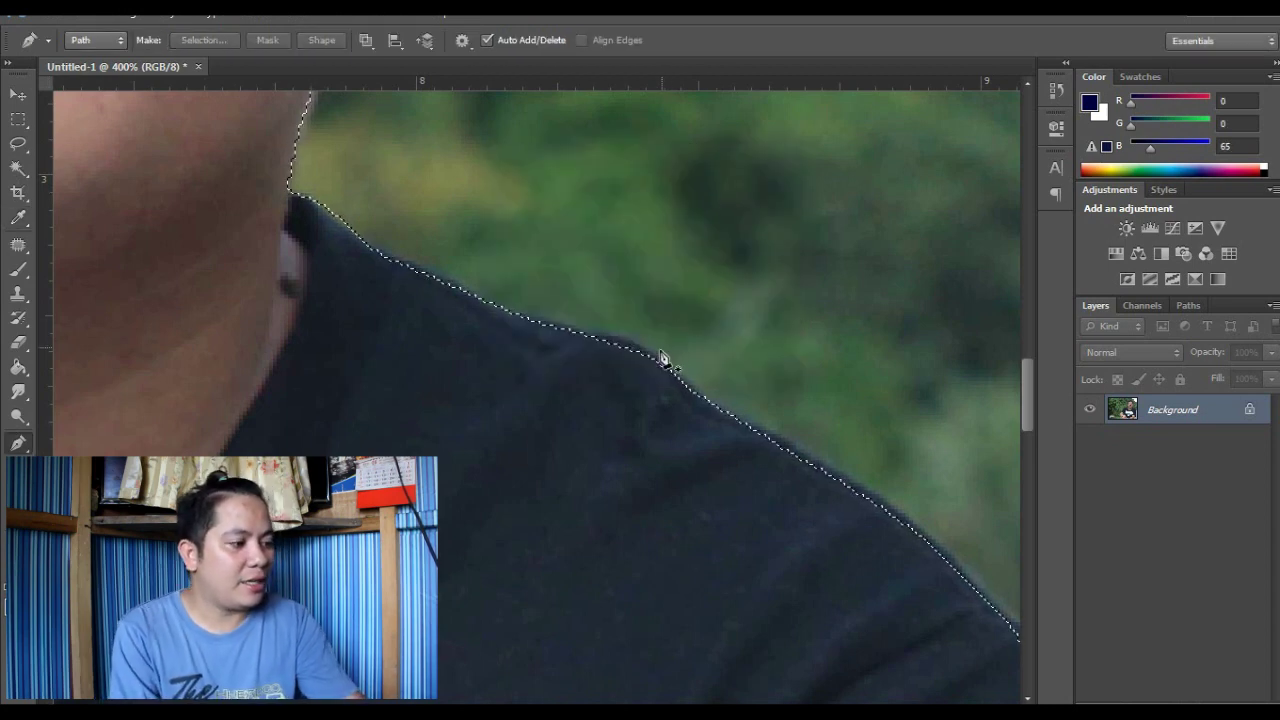
Scroll down and bring up the context menu for the Background photo layer.
{"action": "scroll", "coordinate": [668, 358], "scroll_direction": "down", "scroll_amount": 2}
{"action": "scroll", "coordinate": [668, 355], "scroll_direction": "down", "scroll_amount": 1}
{"action": "scroll", "coordinate": [668, 355], "scroll_direction": "down", "scroll_amount": 2}
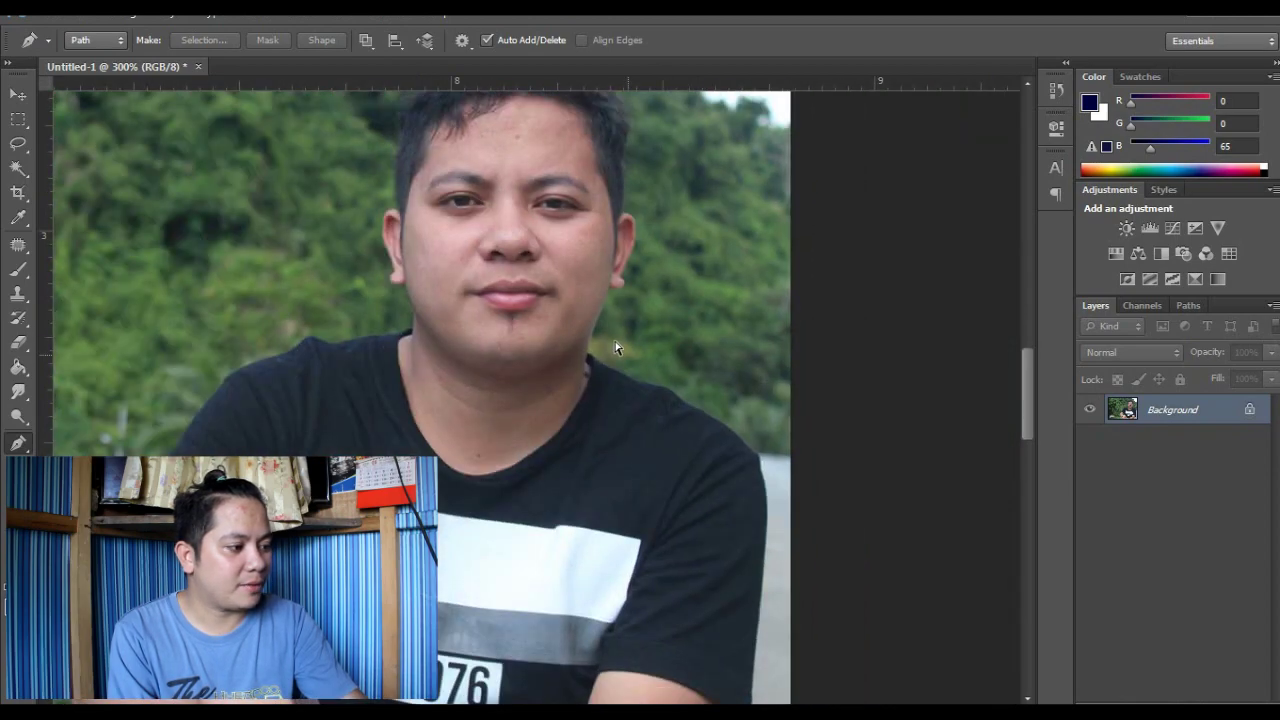
{"action": "scroll", "coordinate": [774, 440], "scroll_direction": "down", "scroll_amount": 1}
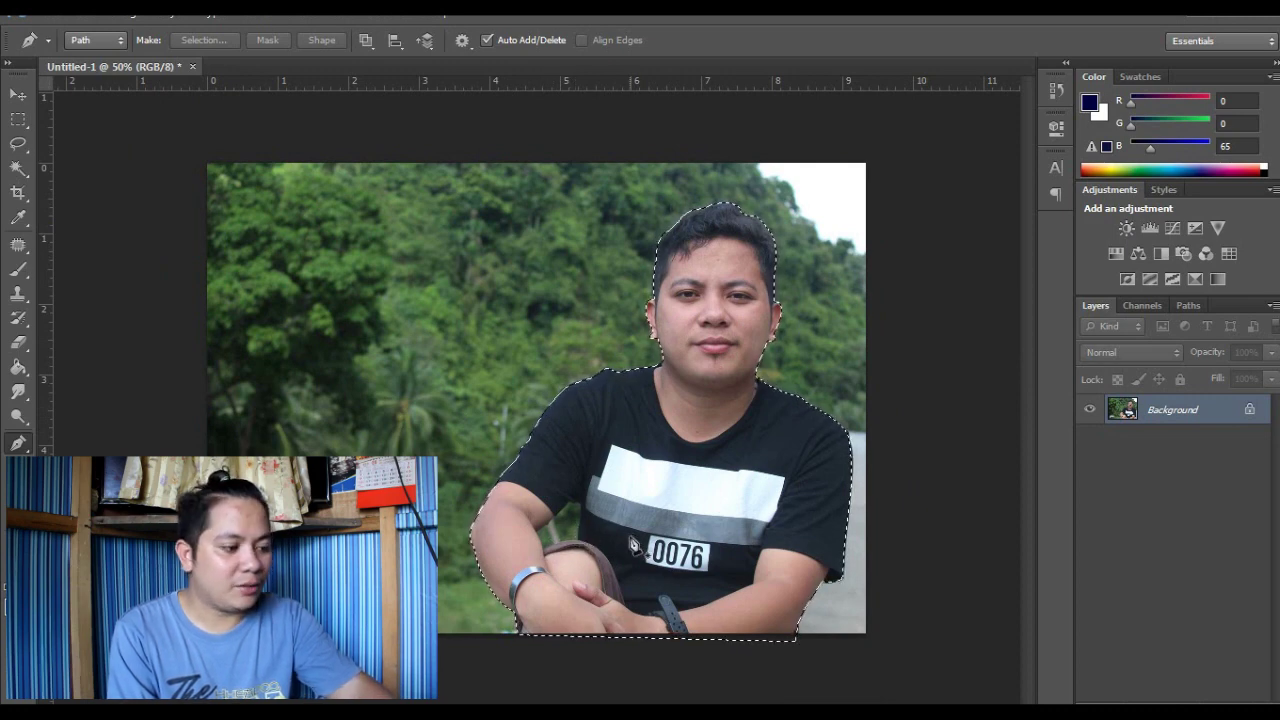
{"action": "right_click", "coordinate": [1211, 414]}
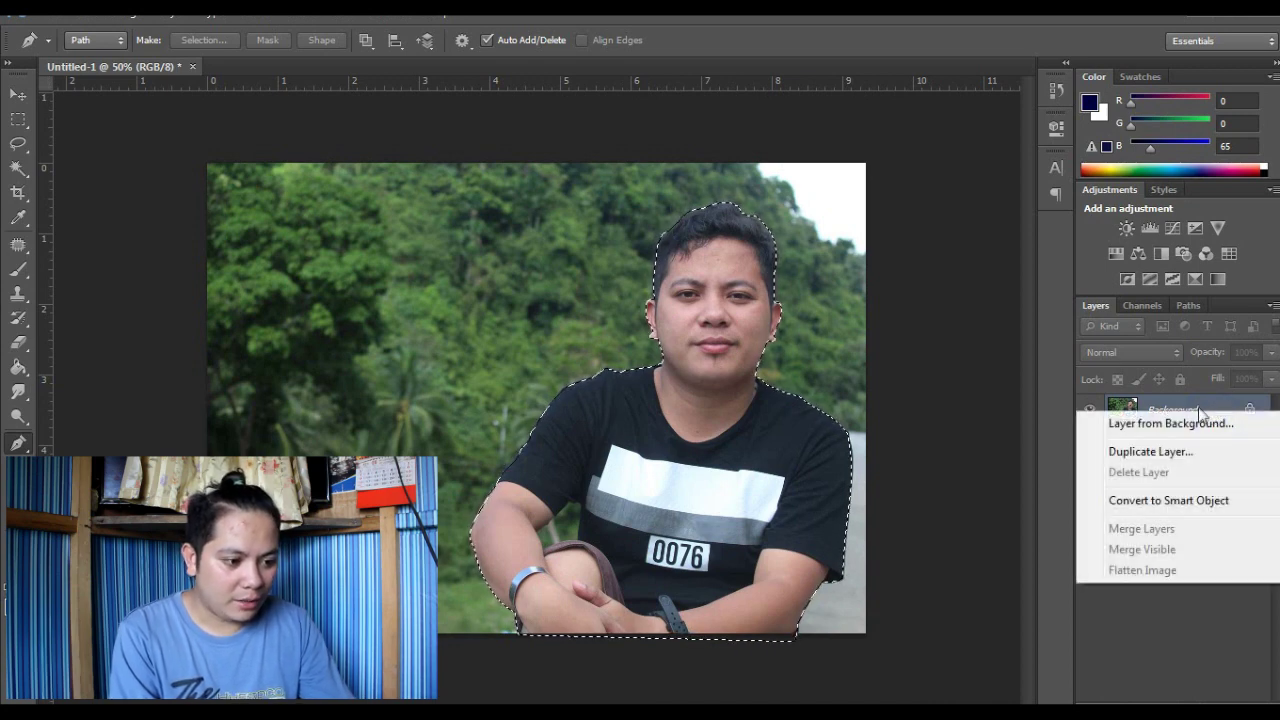
Convert the Background into editable Layer 0, then copy the selected man to Layer 1 with Ctrl+J.
{"action": "left_click", "coordinate": [1195, 425]}
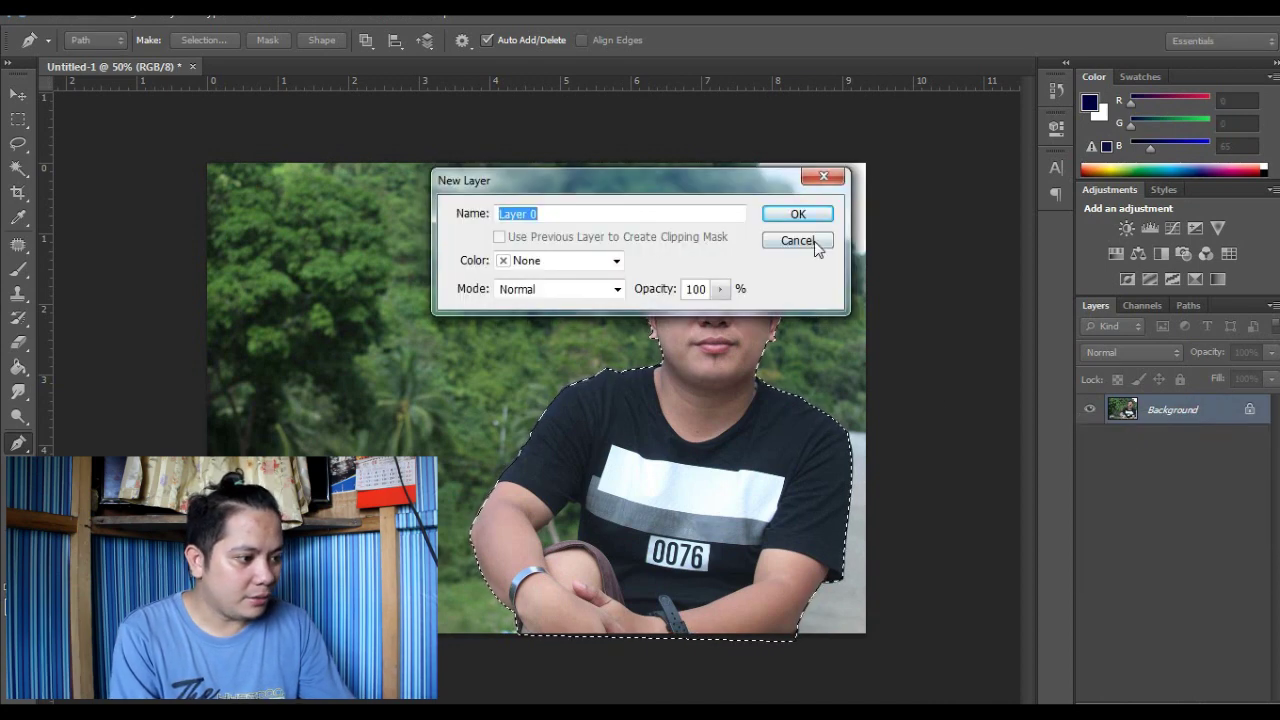
{"action": "left_click", "coordinate": [792, 218]}
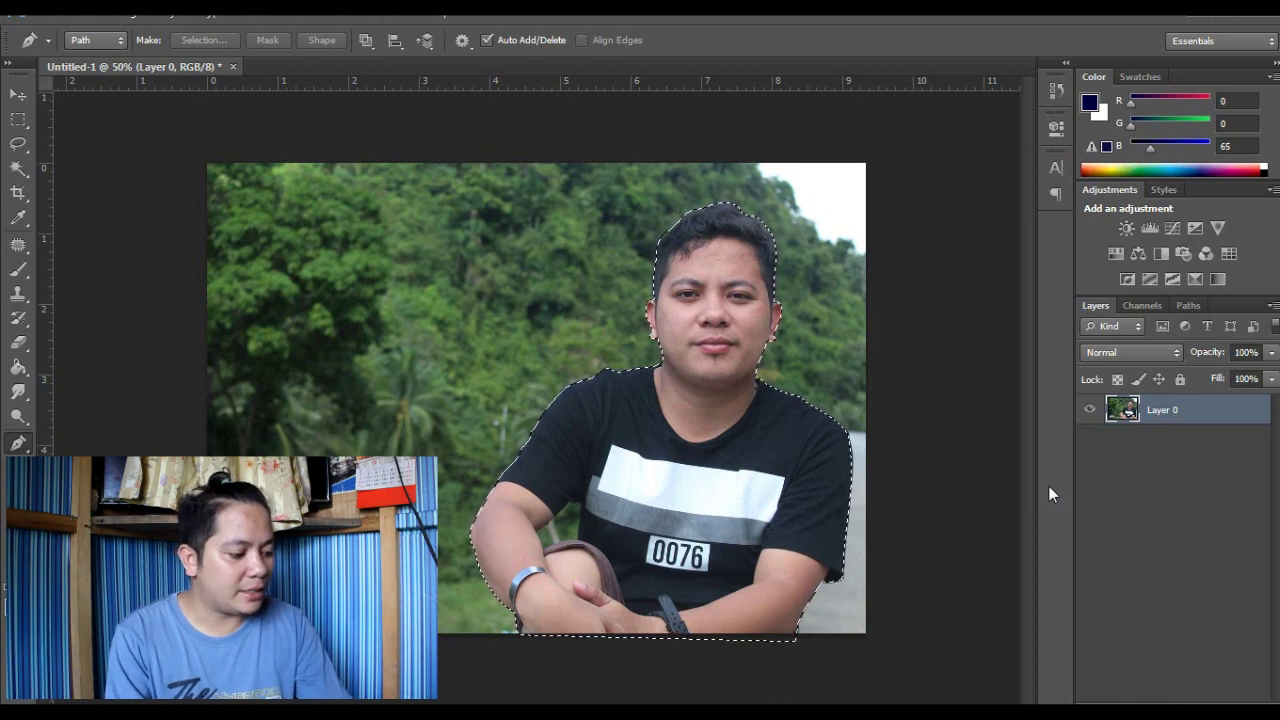
{"action": "key", "text": "ctrl+j"}
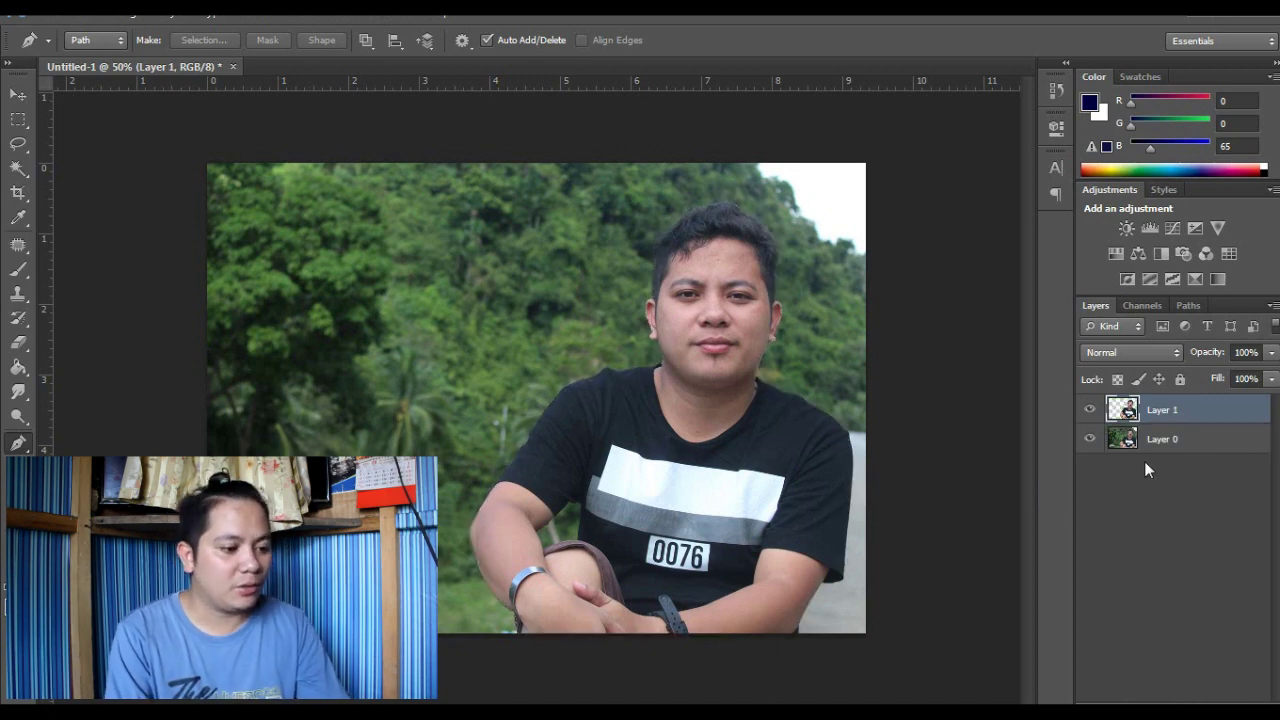
Hide and re-show Layer 0 to check the cut-out, then undo the copied layer.
{"action": "left_click", "coordinate": [1090, 440]}
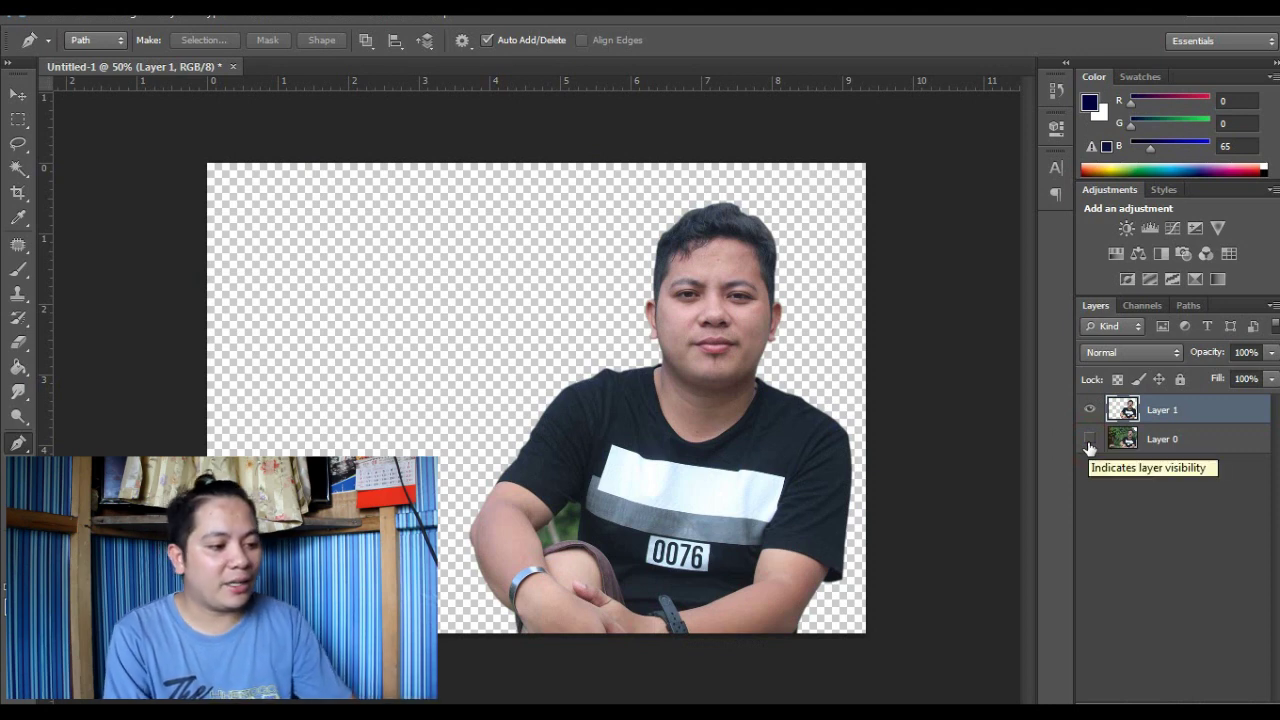
{"action": "left_click", "coordinate": [1090, 440]}
{"action": "key", "text": "ctrl+z"}
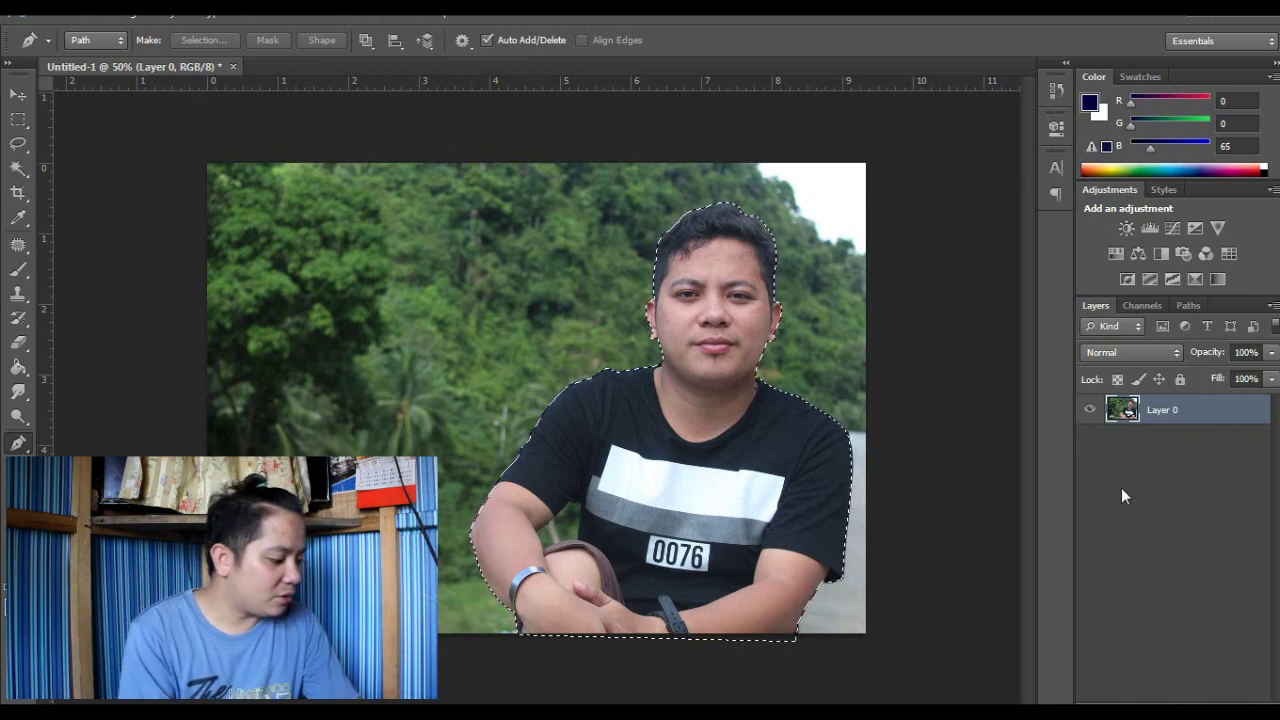
Invert the selection, delete the foliage to transparency, and deselect.
{"action": "key", "text": "ctrl+shift+i"}
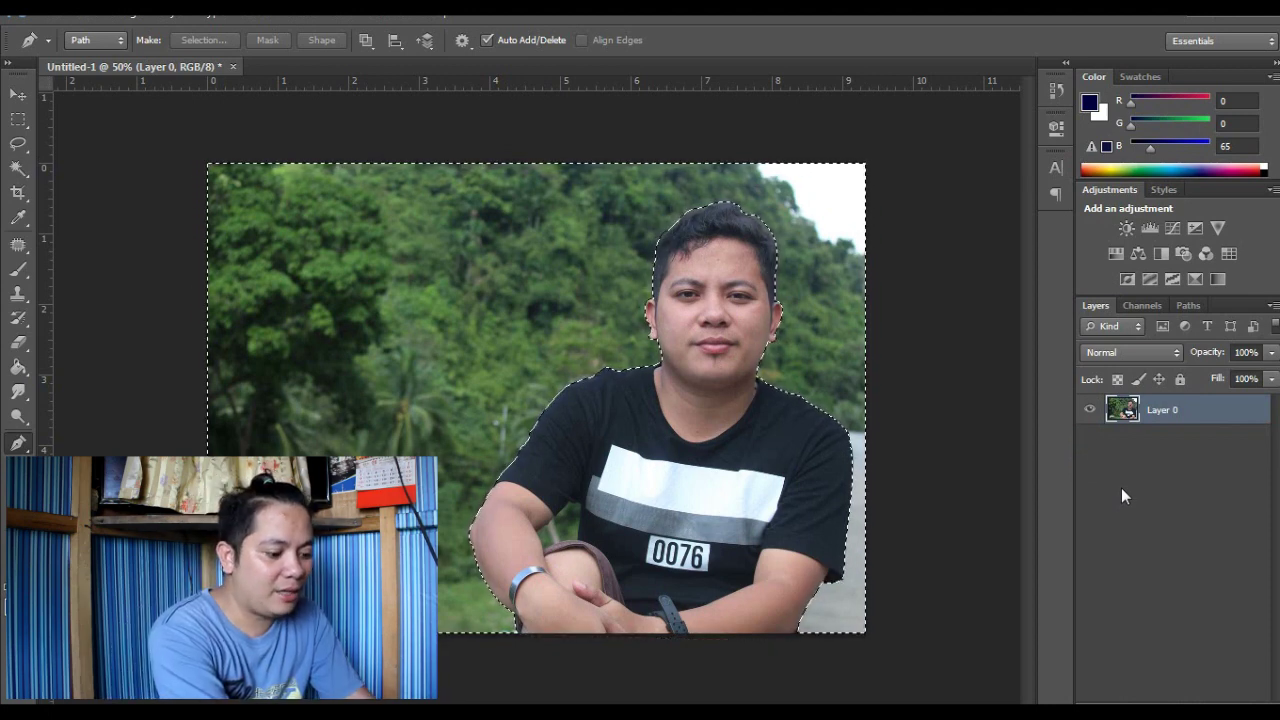
{"action": "key", "text": "Delete"}
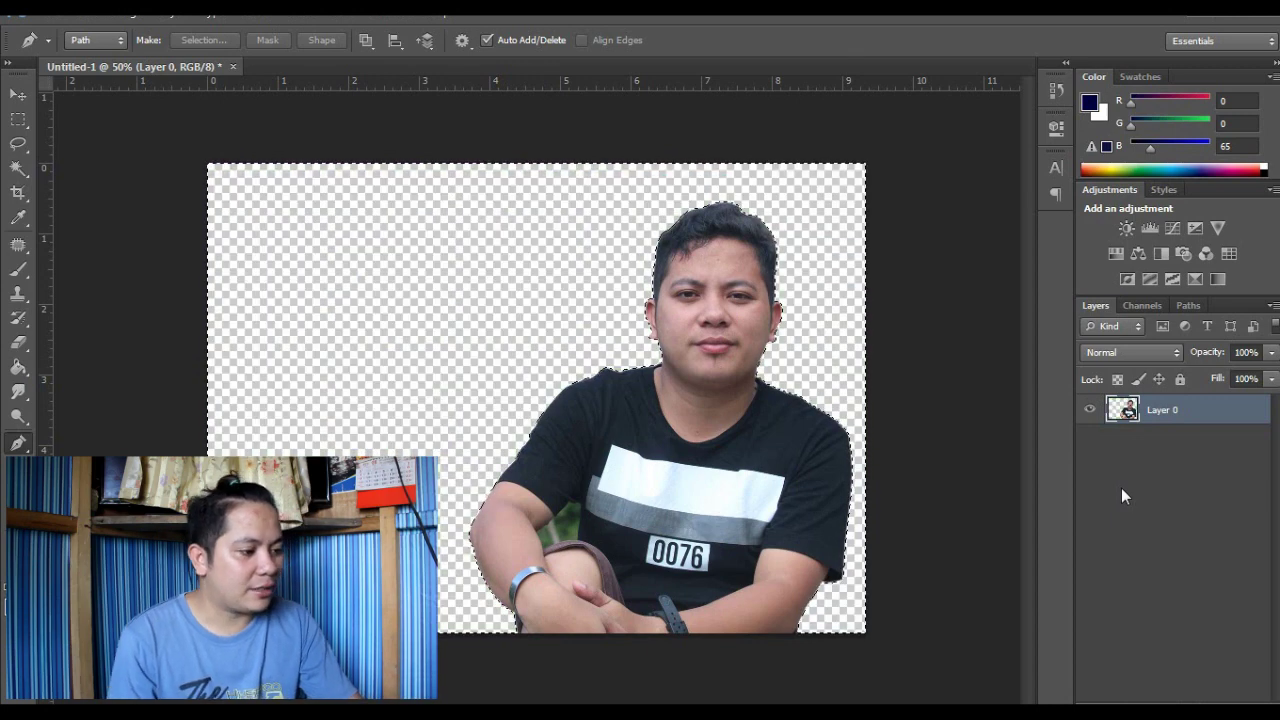
{"action": "key", "text": "ctrl+d"}
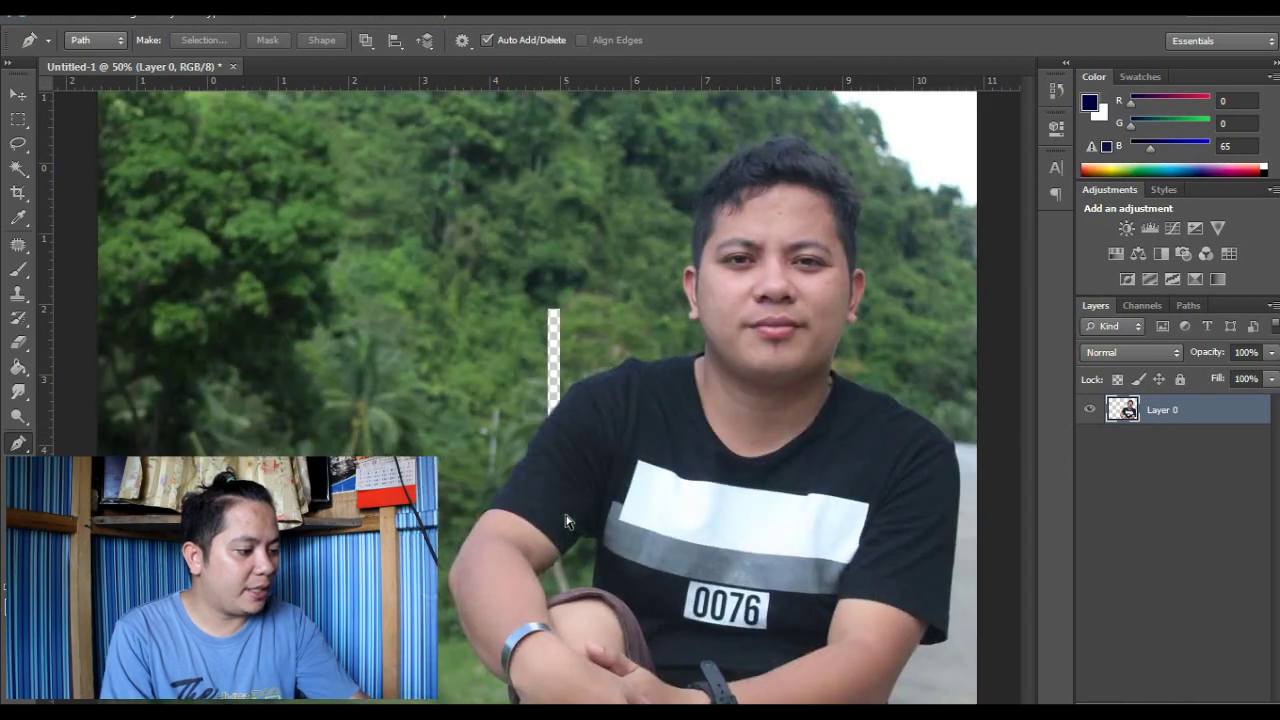
{"action": "scroll", "coordinate": [565, 521], "scroll_direction": "up", "scroll_amount": 3}
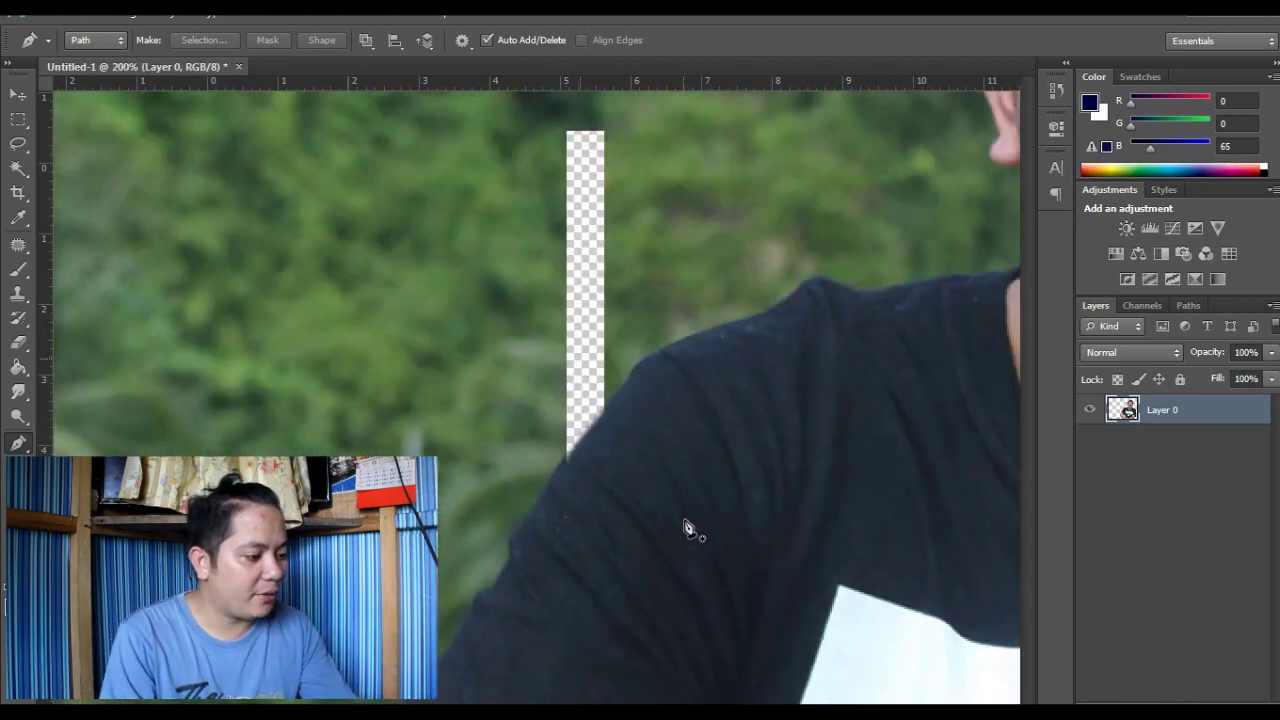
Trace the green gap between the man's arm and shirt with the Pen and make it a selection.
{"action": "left_click_drag", "start_coordinate": [686, 531], "coordinate": [725, 333]}
{"action": "left_click", "coordinate": [575, 602]}
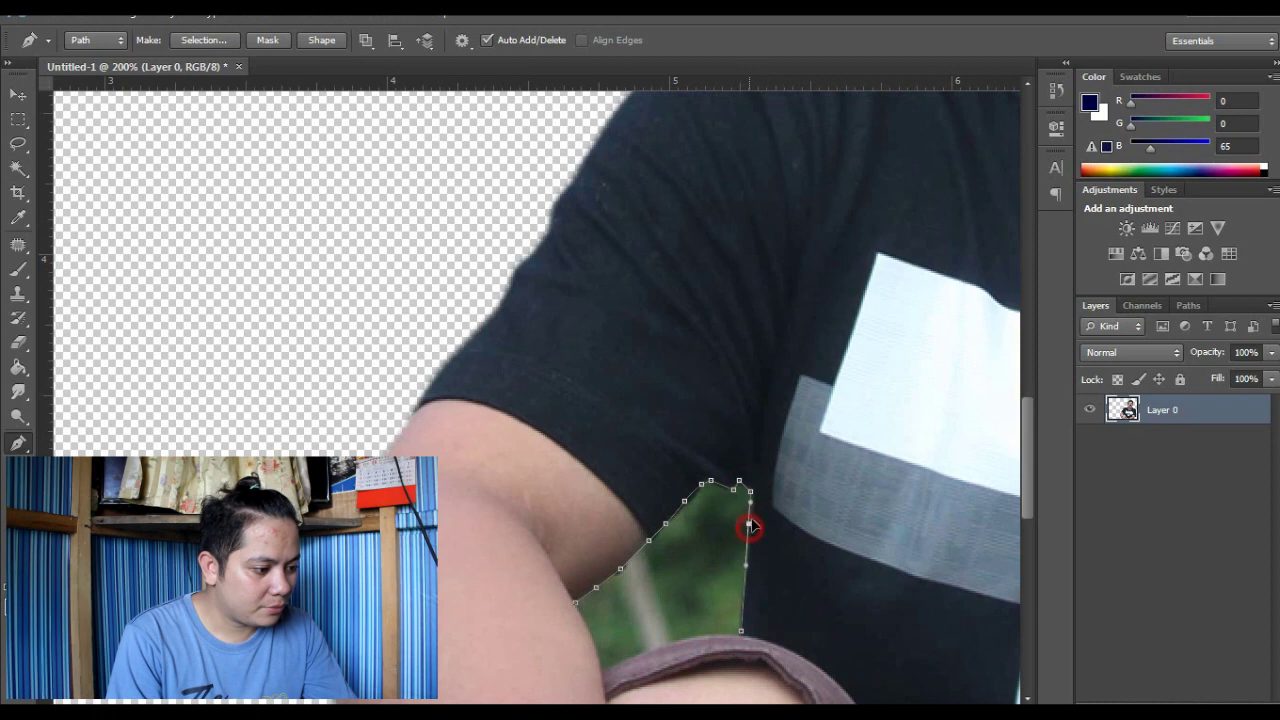
{"action": "left_click_drag", "start_coordinate": [762, 560], "coordinate": [672, 551]}
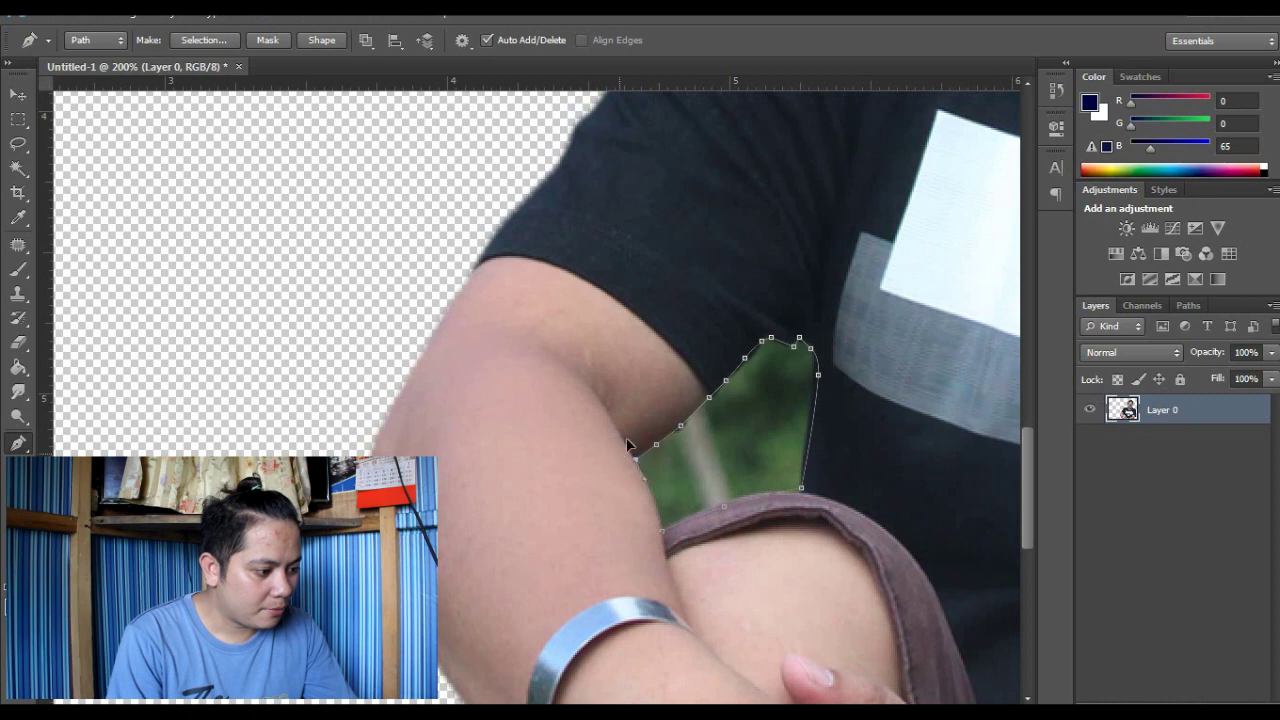
{"action": "right_click", "coordinate": [733, 472]}
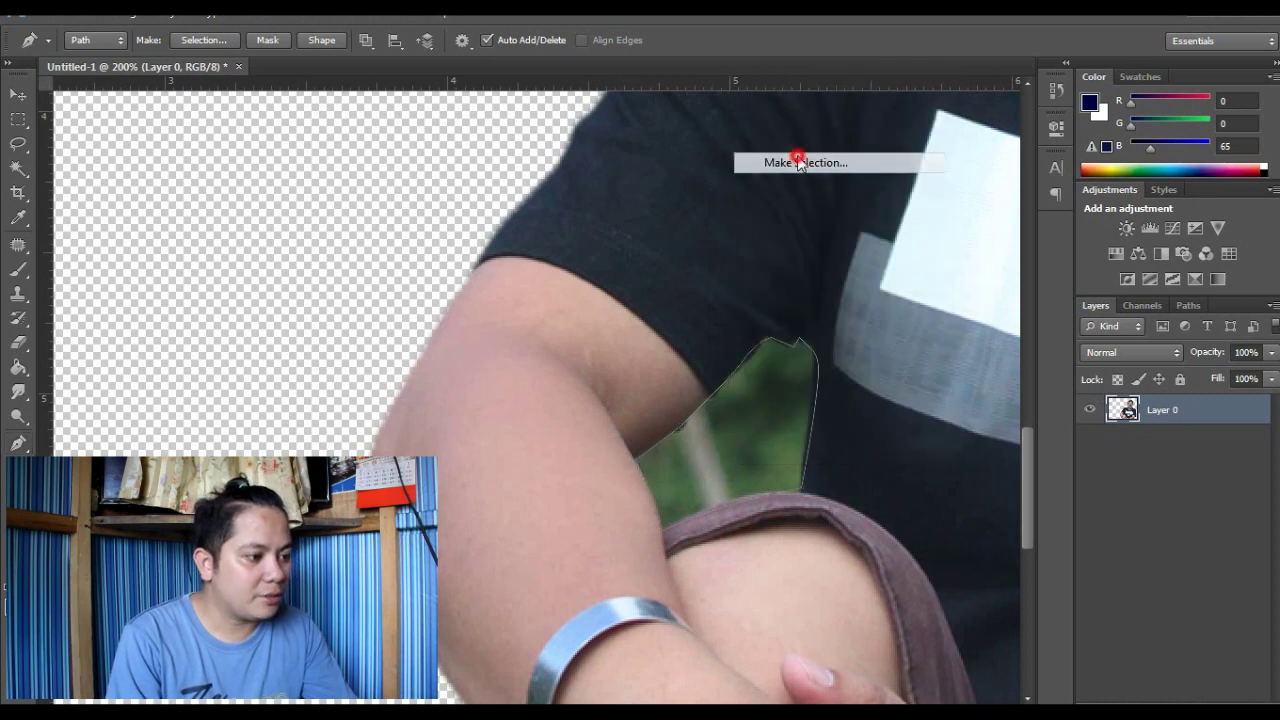
{"action": "left_click", "coordinate": [808, 163]}
{"action": "key", "text": "Return"}
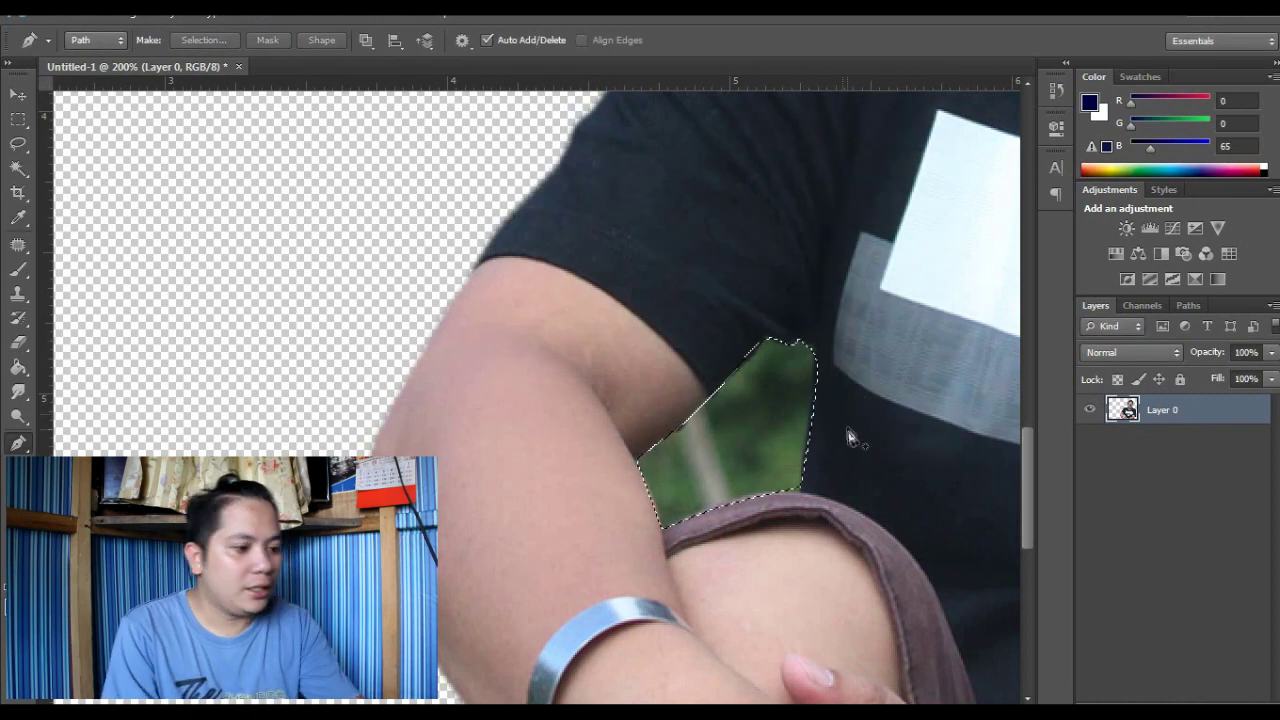
Delete the leftover green patch near the arm and return the zoom to 50%.
{"action": "key", "text": "ctrl+minus"}
{"action": "key", "text": "ctrl+minus"}
{"action": "key", "text": "ctrl+minus"}
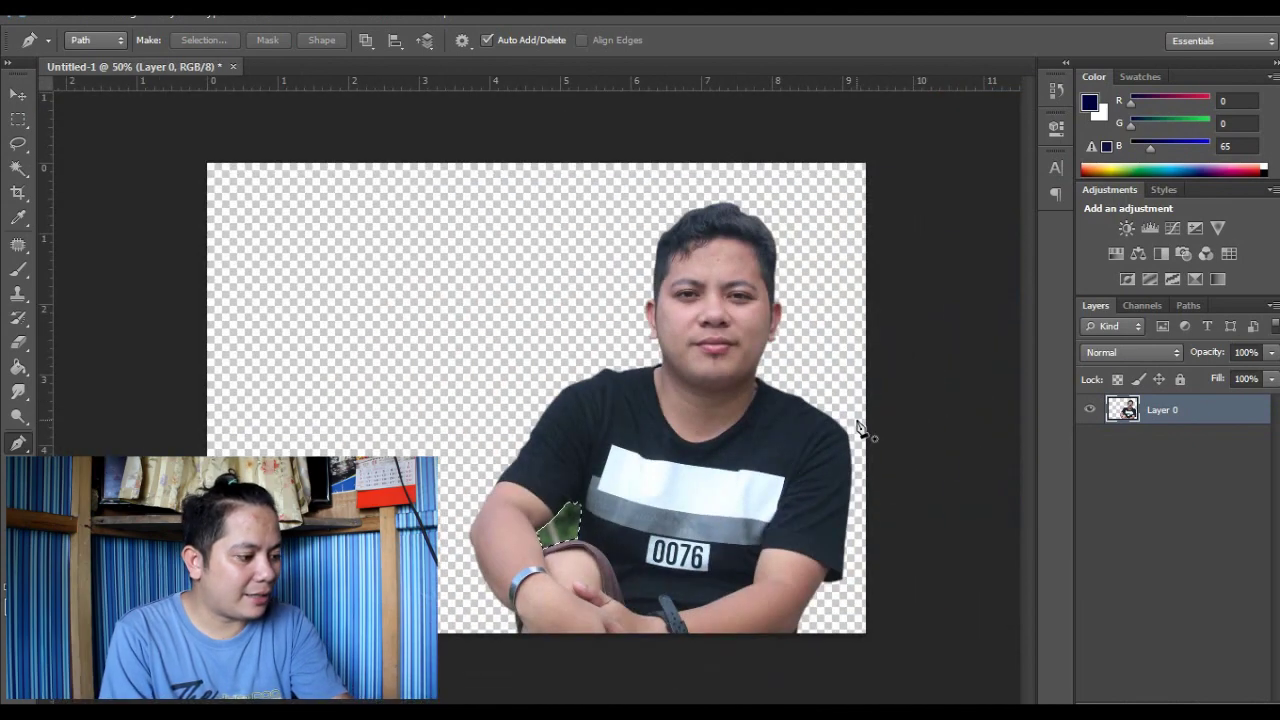
{"action": "key", "text": "Delete"}
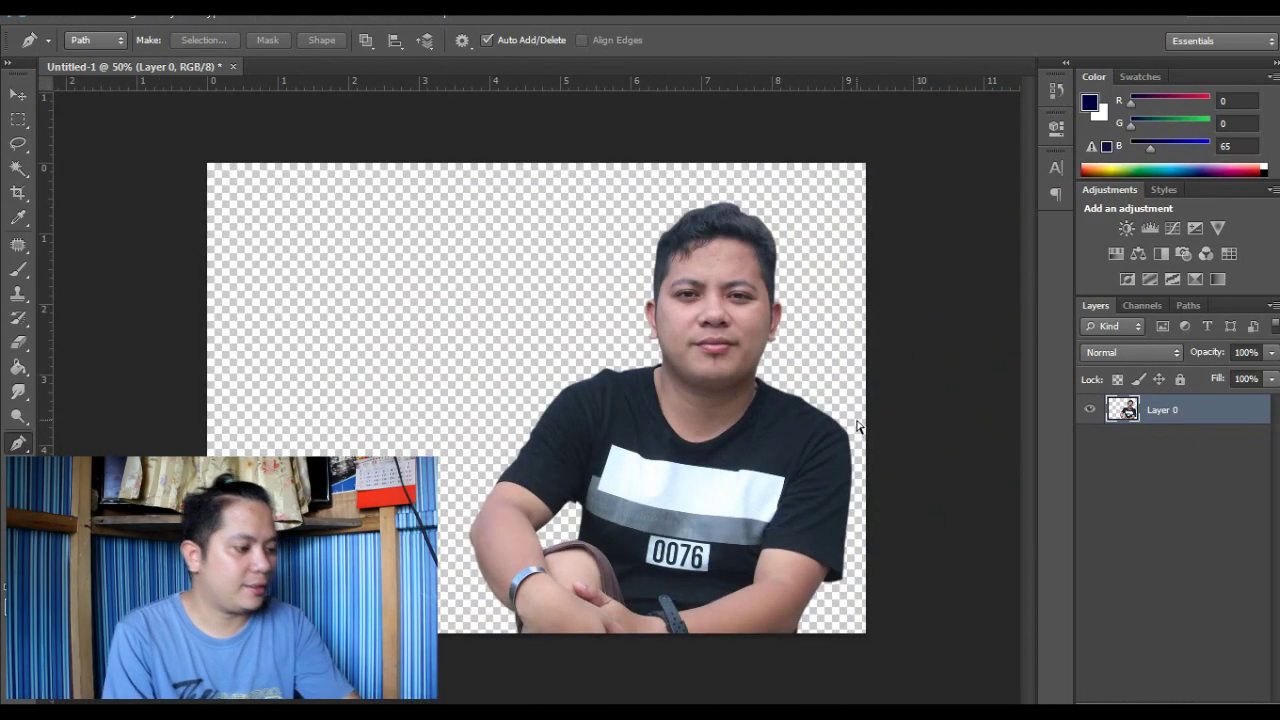
{"action": "key", "text": "ctrl+minus"}
{"action": "key", "text": "ctrl+plus"}
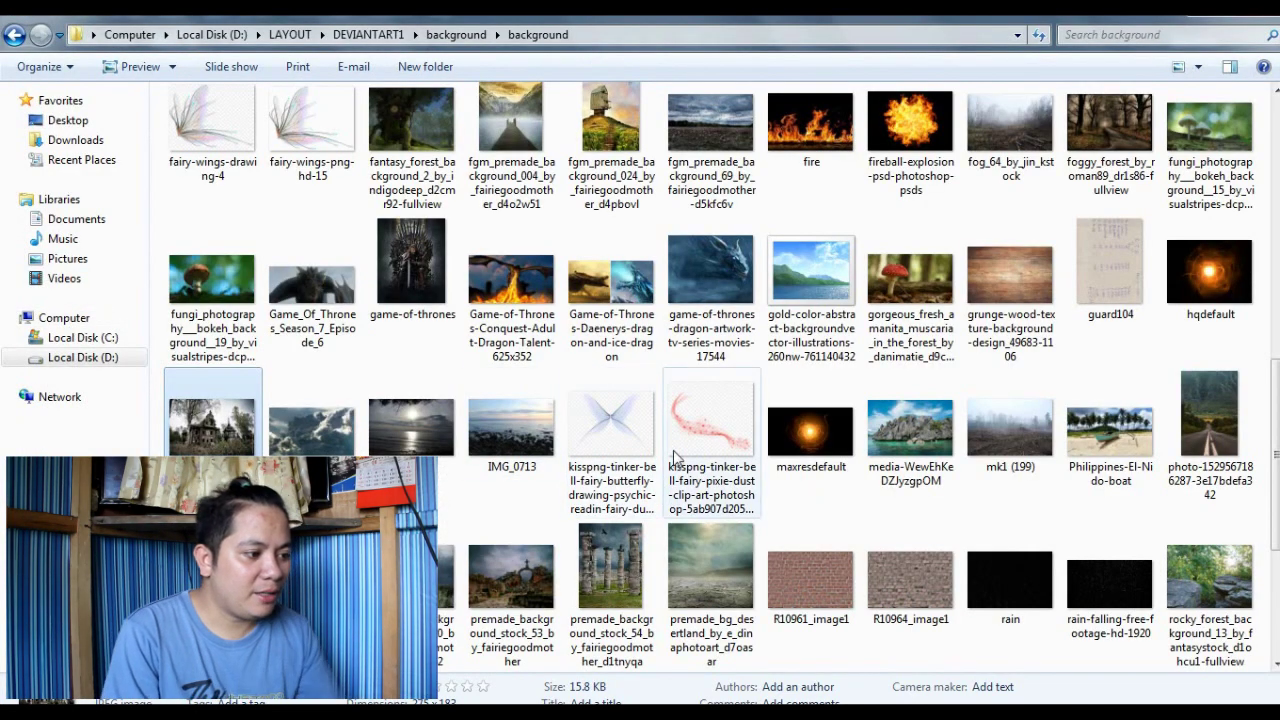
Pick the view-from-the-top-of city rooftop photo in the background folder.
{"action": "scroll", "coordinate": [740, 500], "scroll_direction": "down", "scroll_amount": 3}
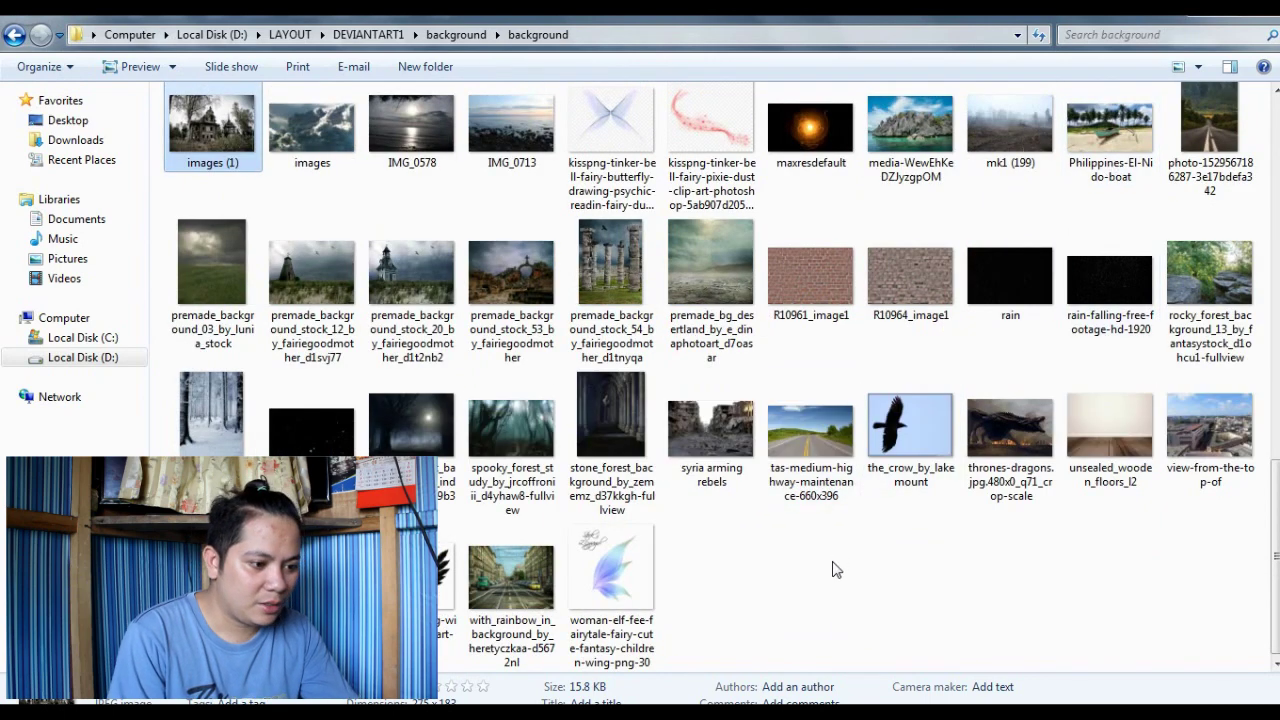
{"action": "left_click", "coordinate": [1203, 449]}
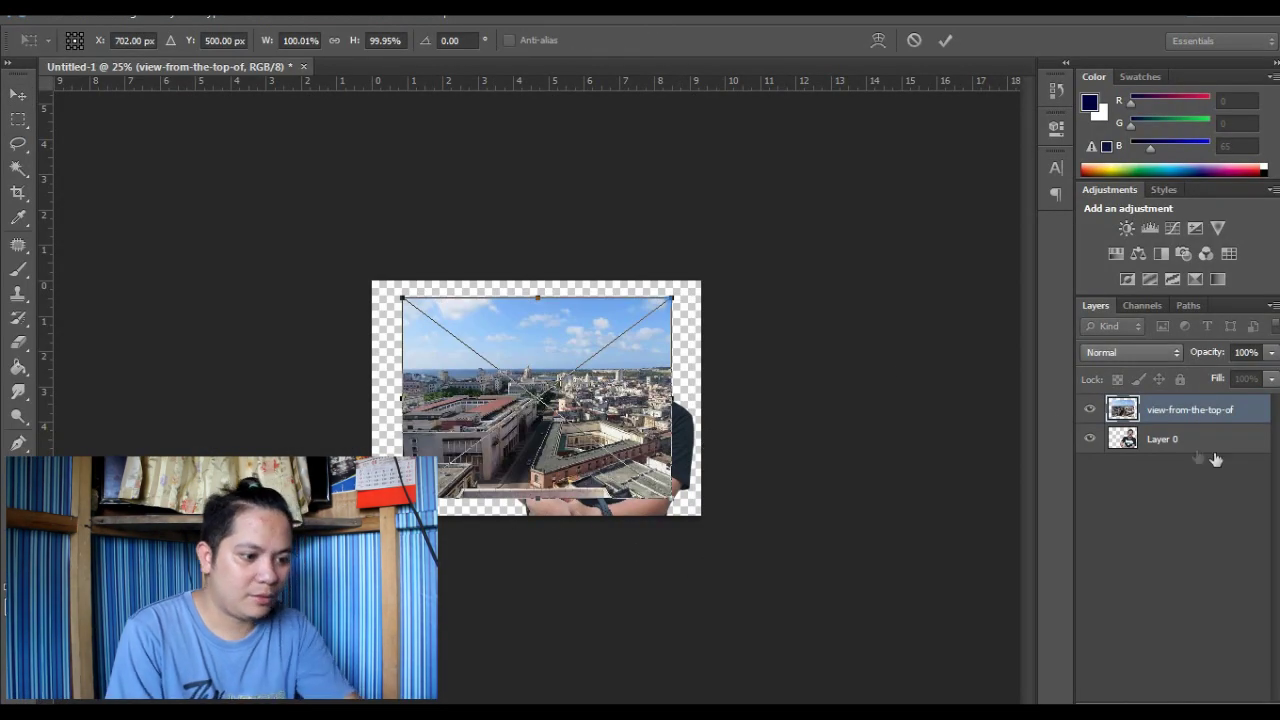
Place the city photo below Layer 0 and scale it to about 178% to fill the canvas.
{"action": "key", "text": "Return"}
{"action": "left_click_drag", "start_coordinate": [1187, 413], "coordinate": [1187, 452]}
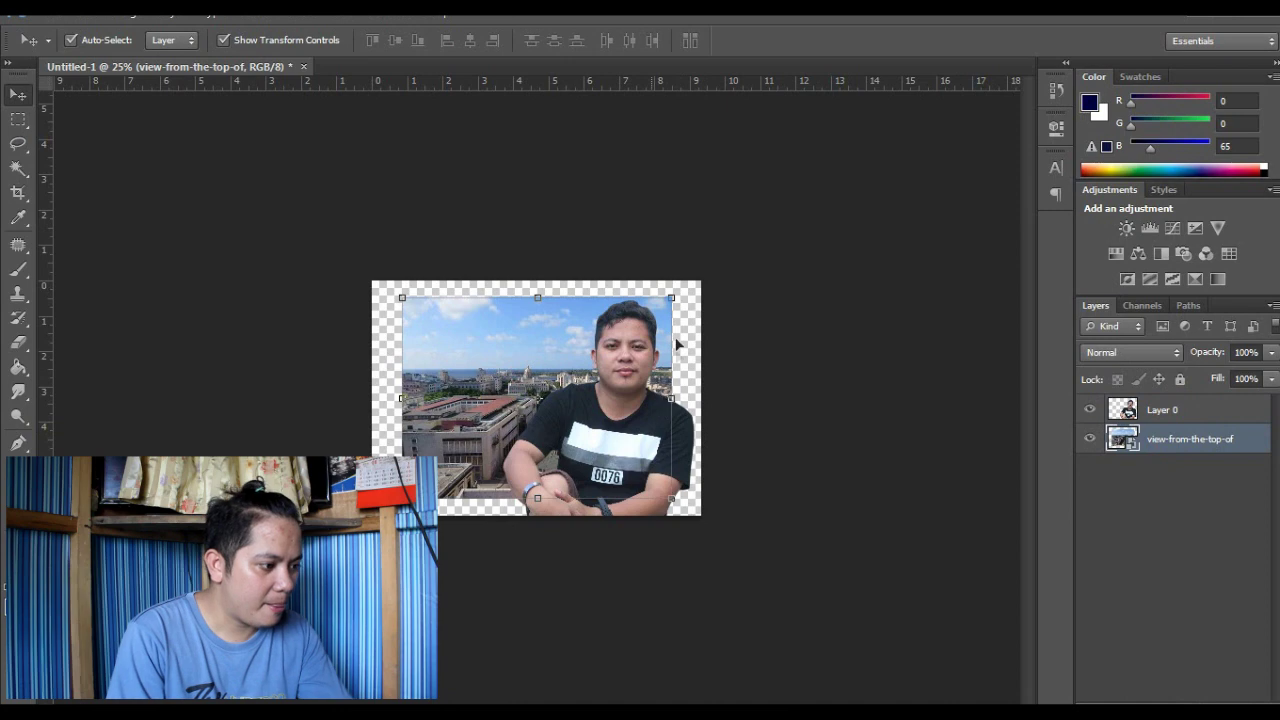
{"action": "left_click_drag", "start_coordinate": [672, 298], "coordinate": [744, 258]}
{"action": "left_click_drag", "start_coordinate": [663, 361], "coordinate": [663, 312]}
{"action": "left_click_drag", "start_coordinate": [729, 489], "coordinate": [767, 520]}
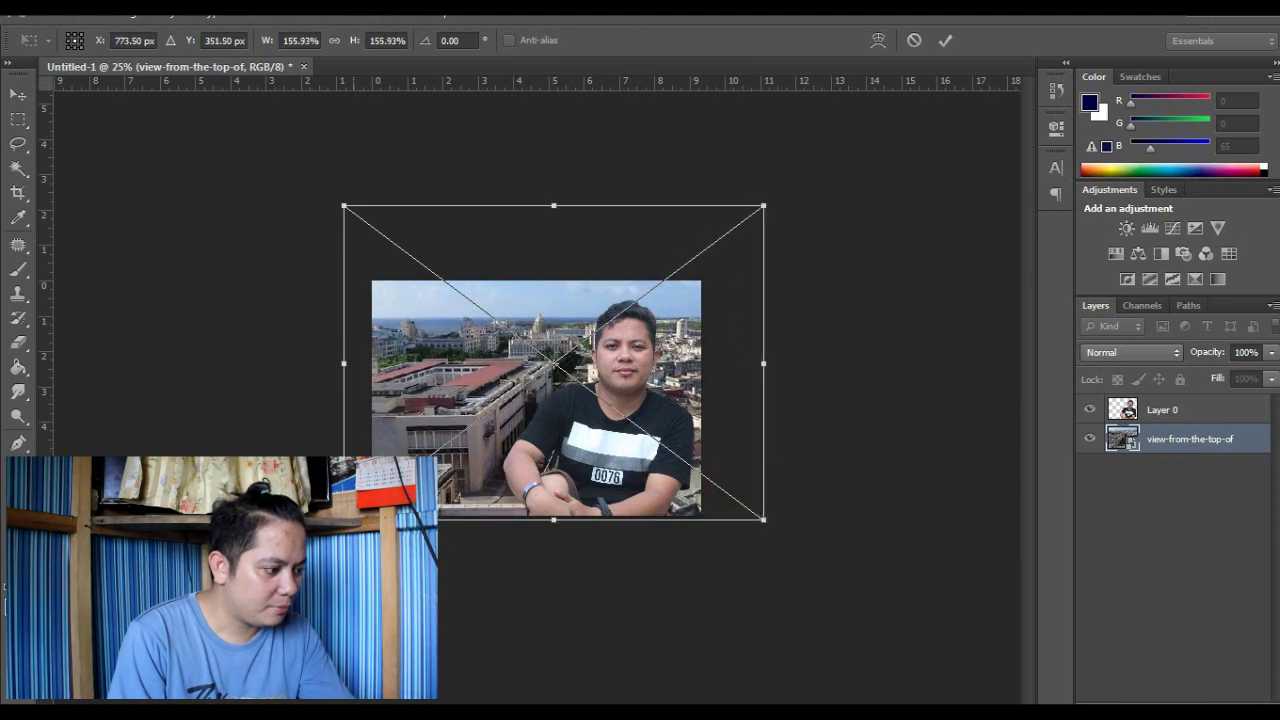
{"action": "left_click_drag", "start_coordinate": [344, 519], "coordinate": [286, 564]}
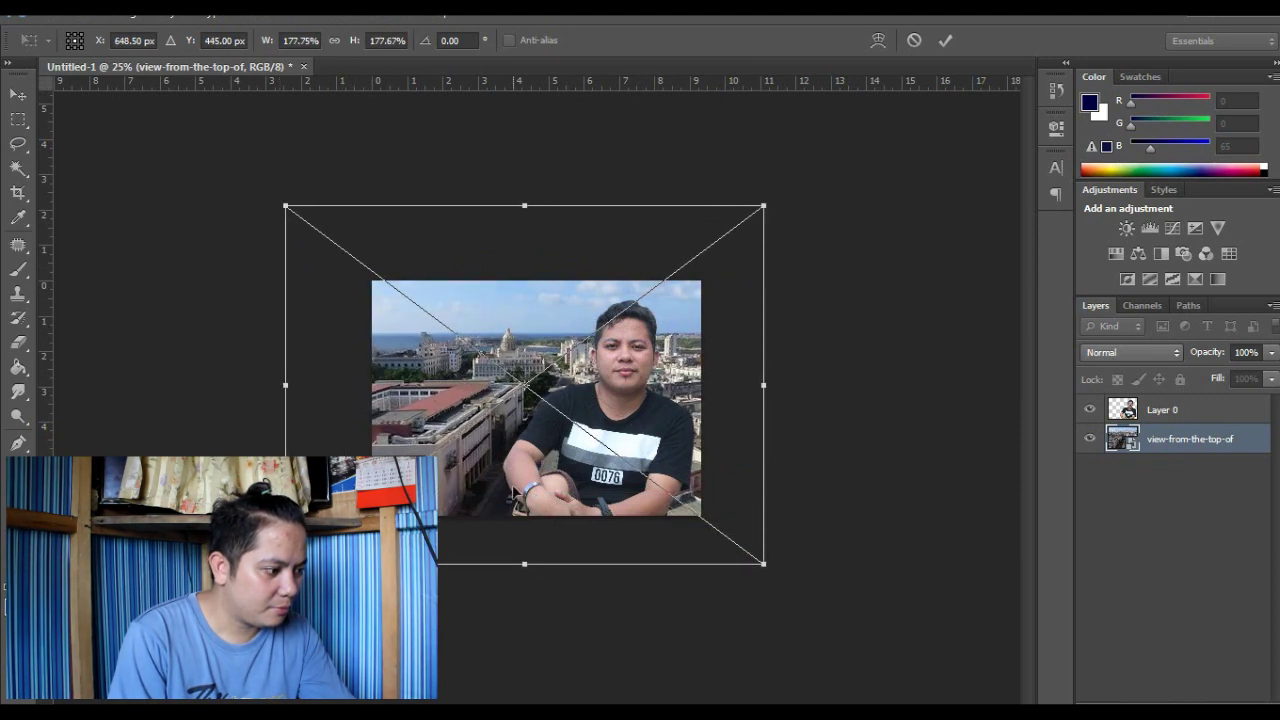
{"action": "left_click_drag", "start_coordinate": [513, 497], "coordinate": [510, 470]}
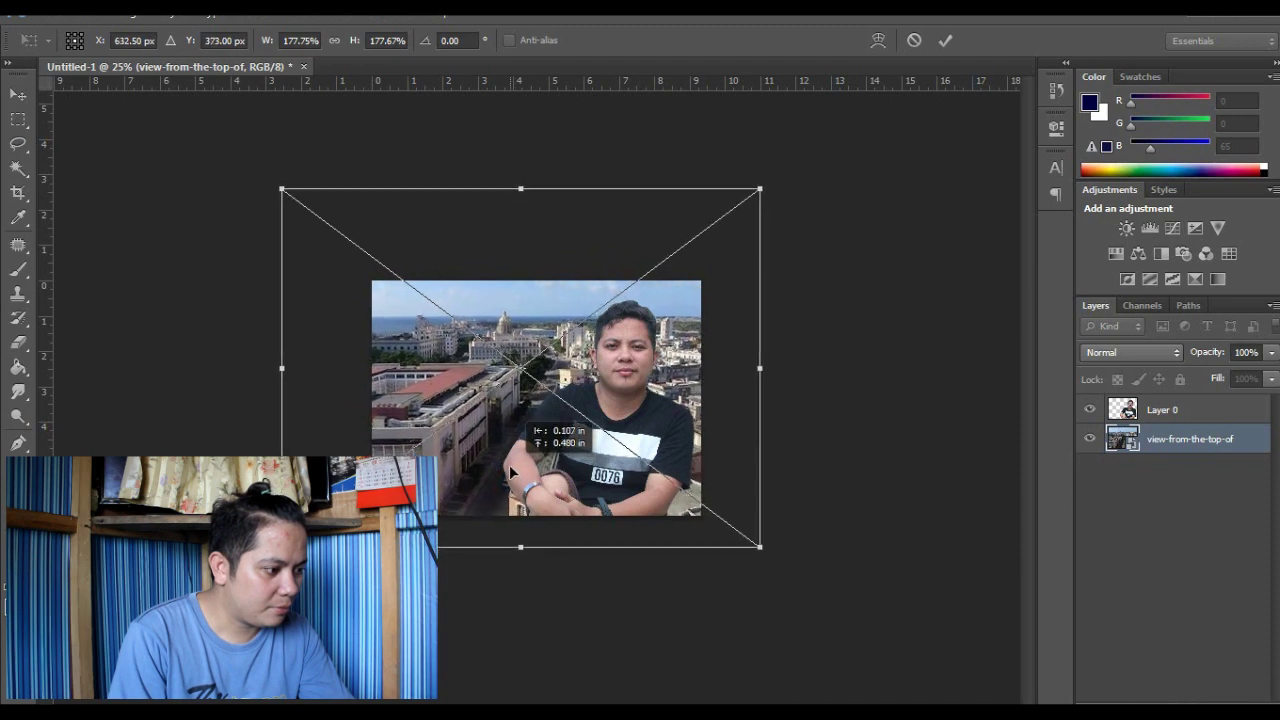
{"action": "key", "text": "Return"}
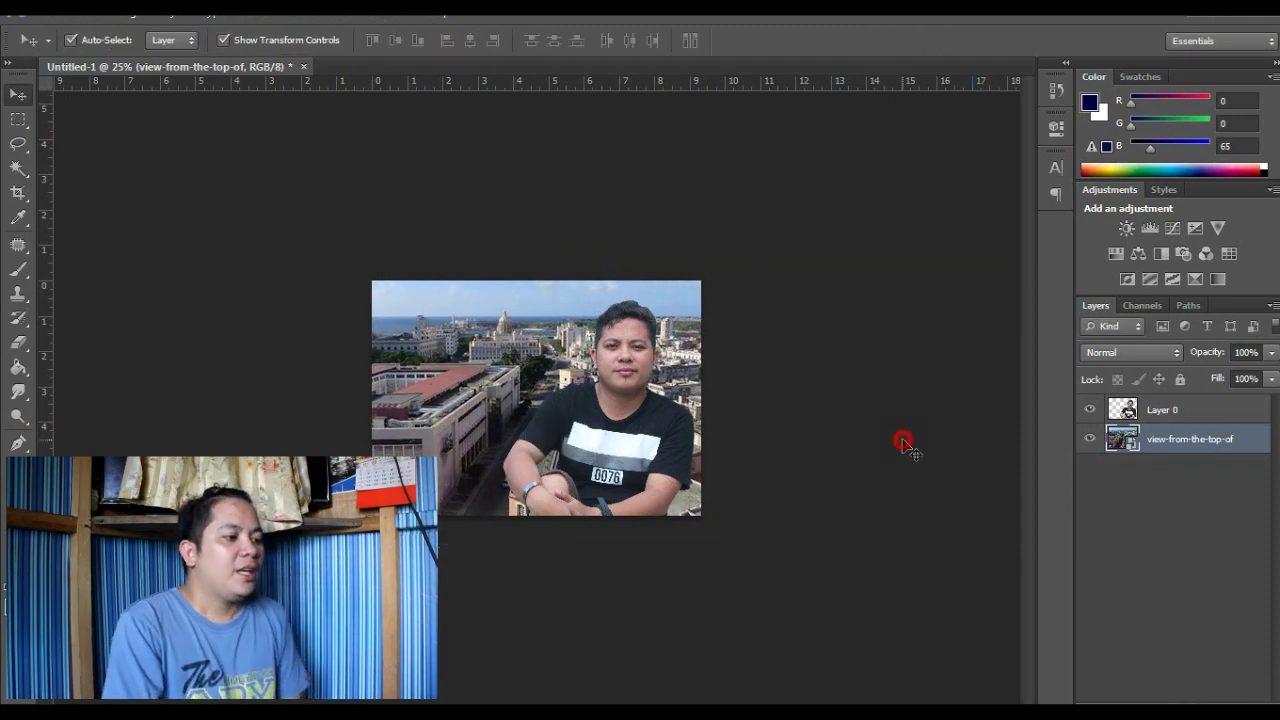